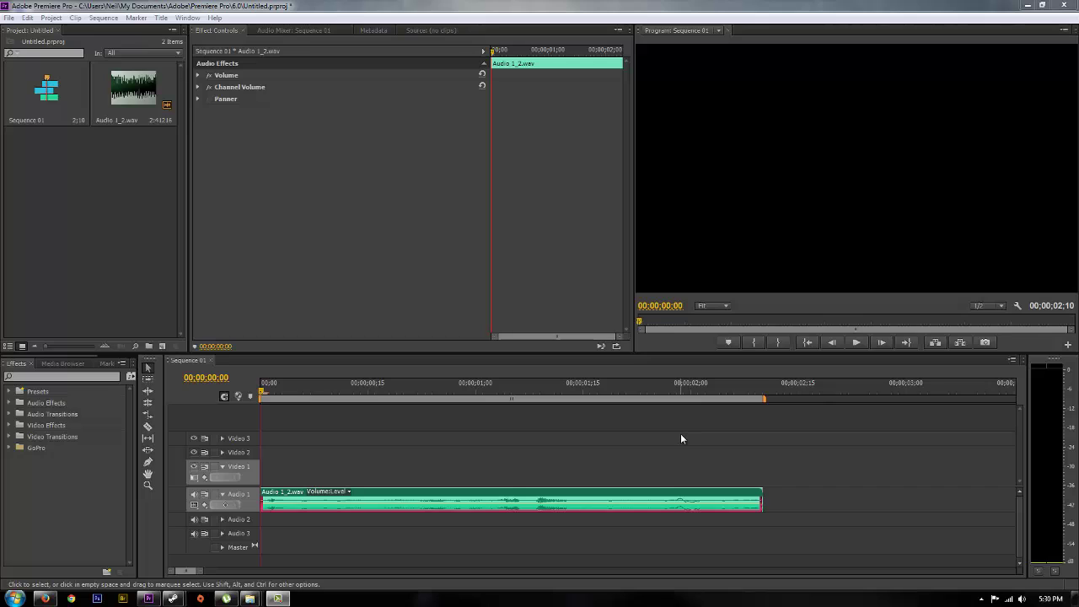
- Play back Audio 1_2.wav in Sequence 01, then return the playhead to 00:00:00:00
click(405, 435)
key(space)
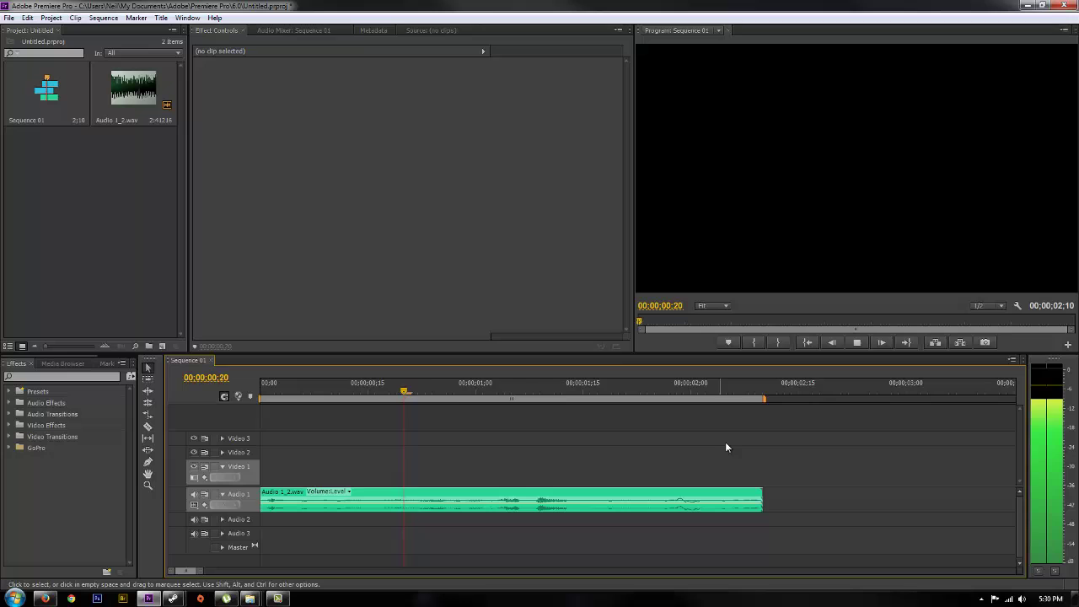
key(space)
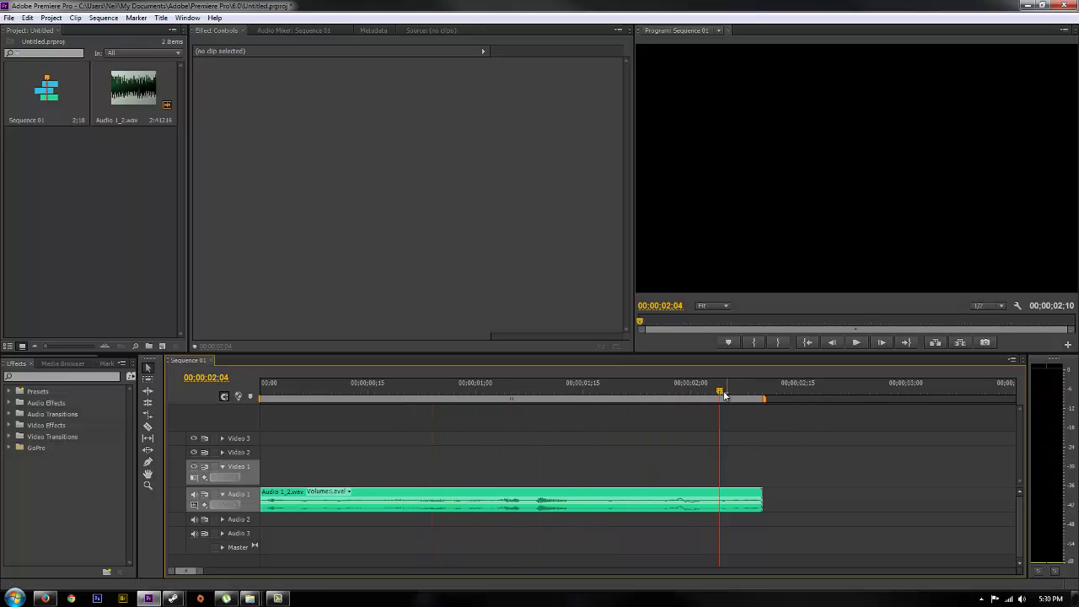
drag(722, 392, 171, 417)
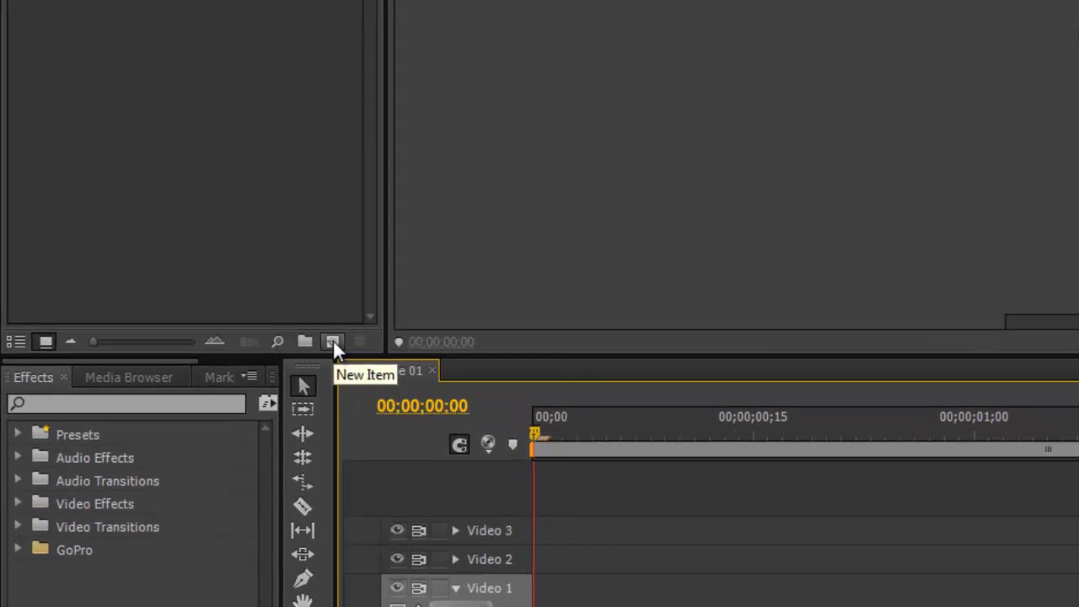
- Create a new title named Title 01 and start a text box with the red Impact style
click(161, 346)
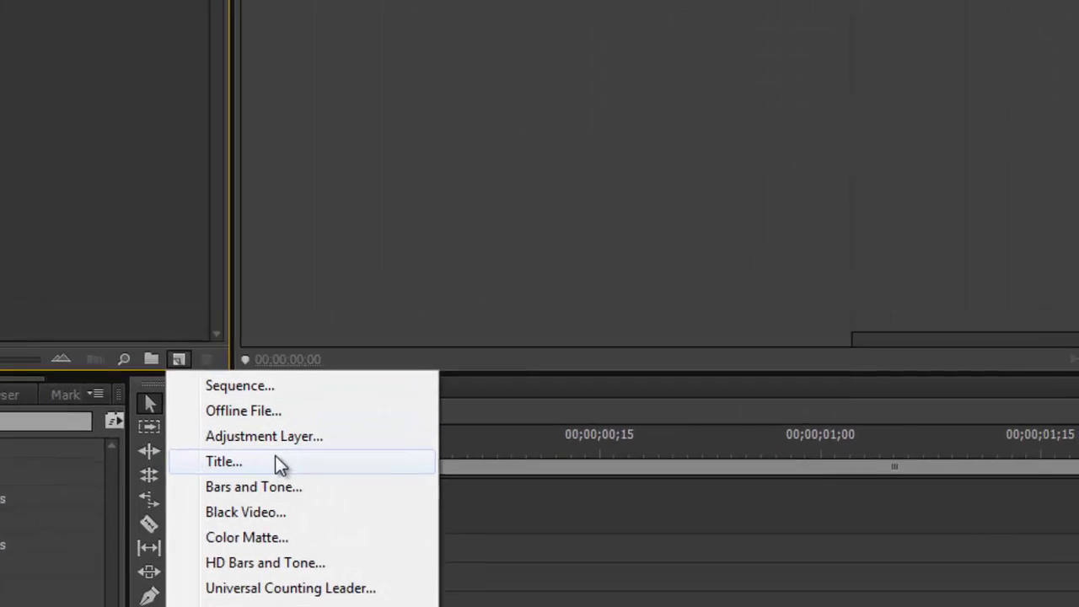
click(440, 443)
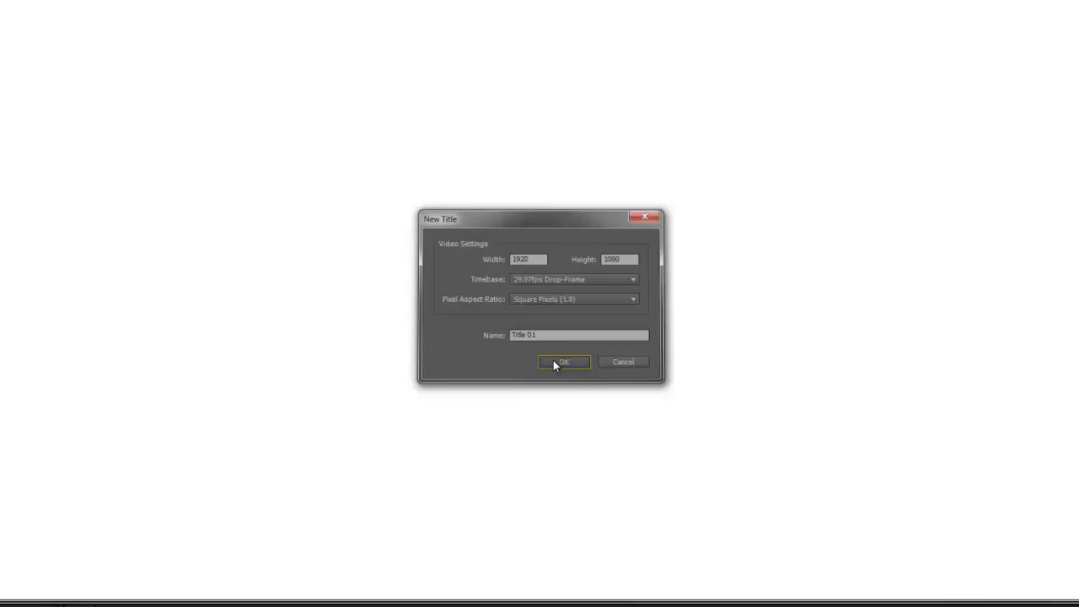
click(542, 401)
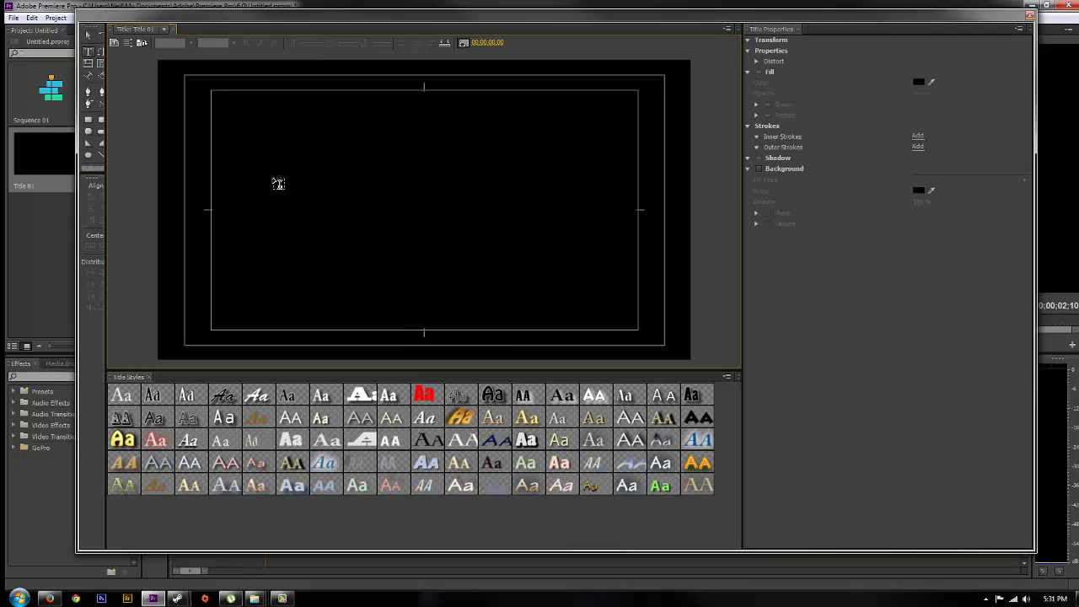
click(278, 184)
click(424, 395)
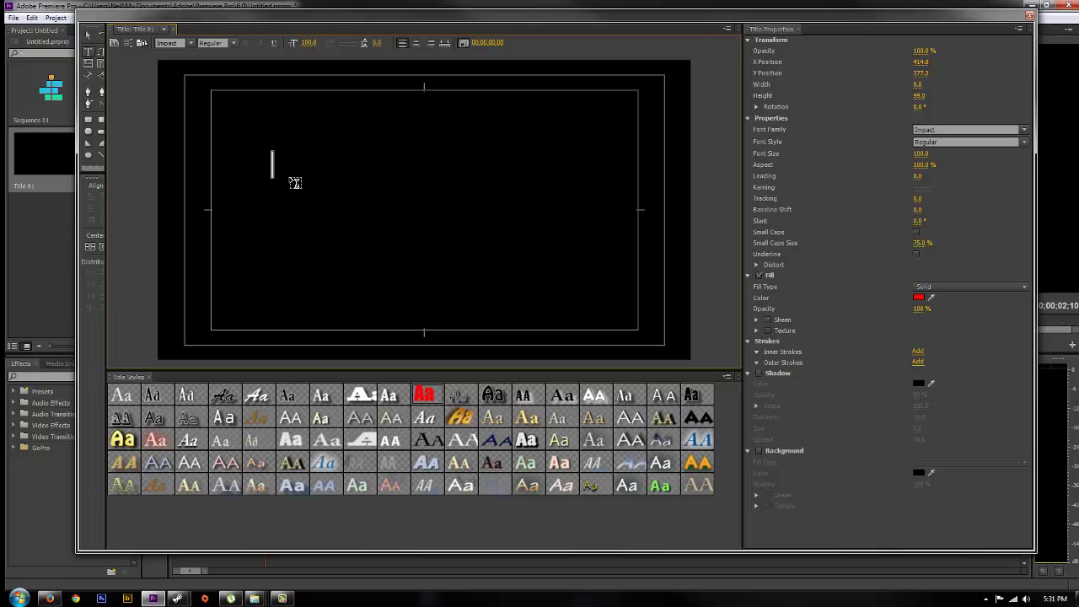
- Type THIS IS EASY, MOTION and TYPOGRAPHY on three separate lines
text(THIS IS EASY M)
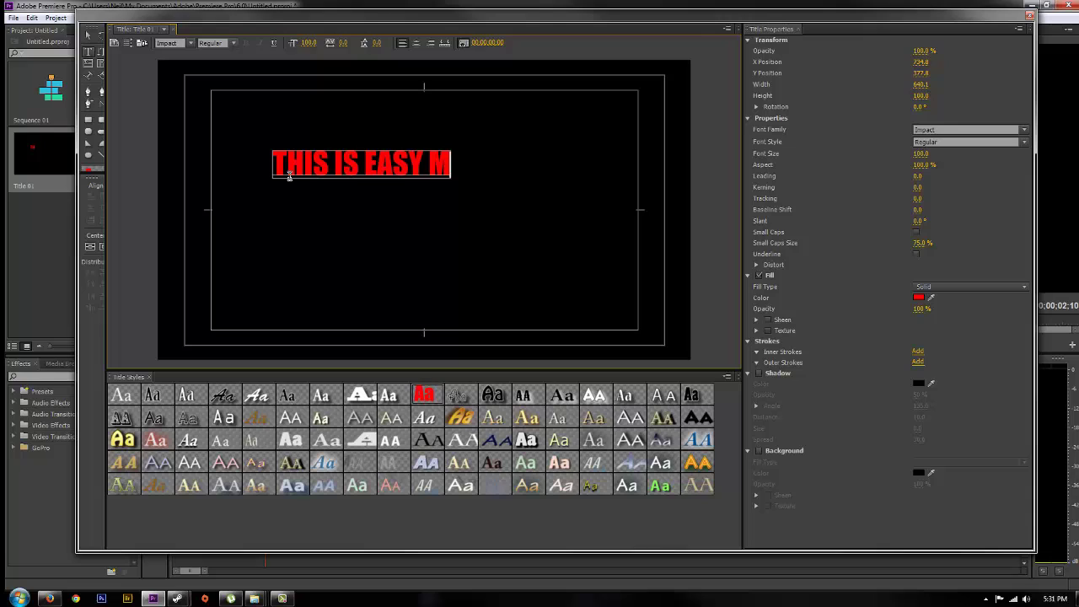
text(O)
key(BackSpace)
key(BackSpace)
key(BackSpace)
key(Return)
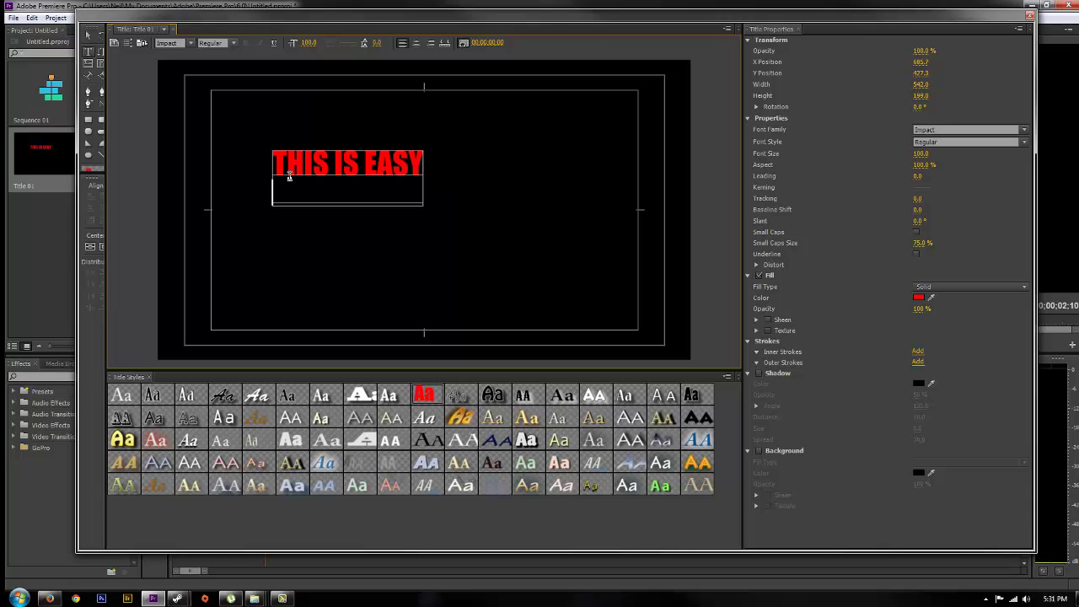
text(MOTION)
key(Return)
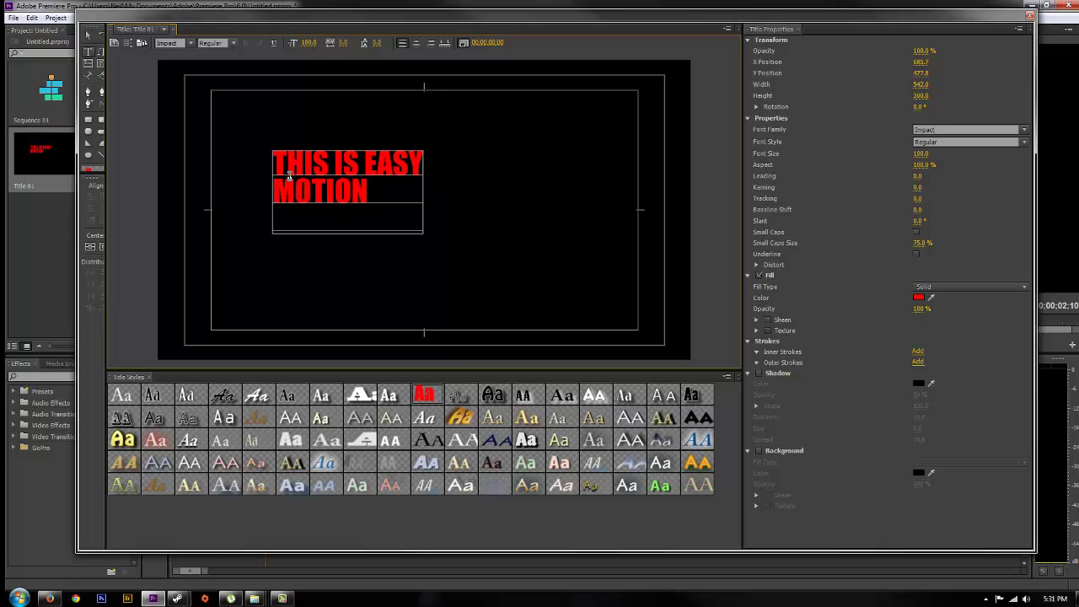
text(TYPOGRAPHY)
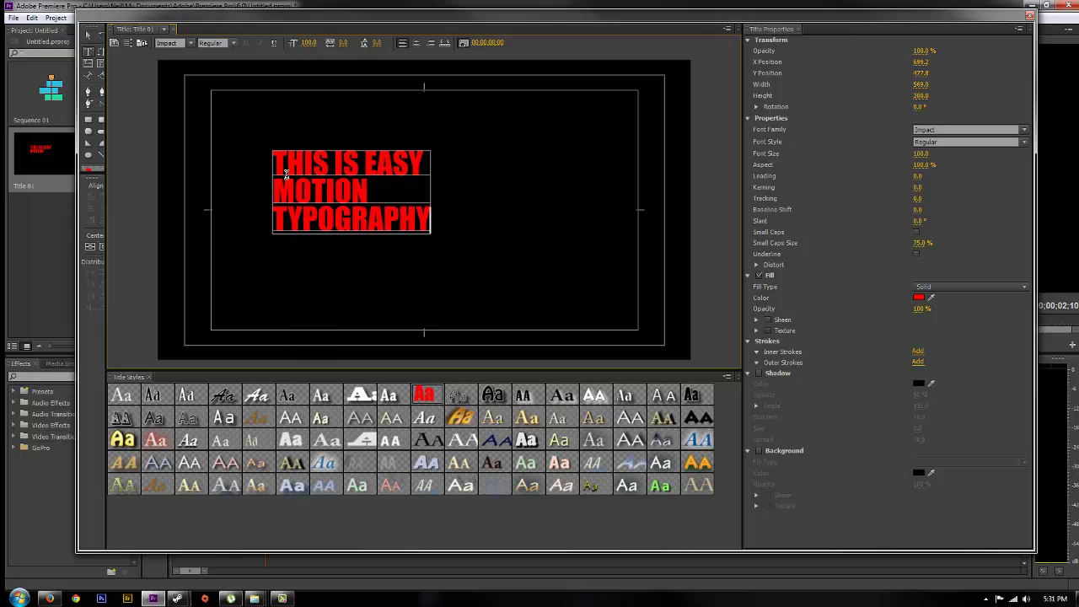
- Move the text block to the upper left and scale it up to fill the frame
click(88, 34)
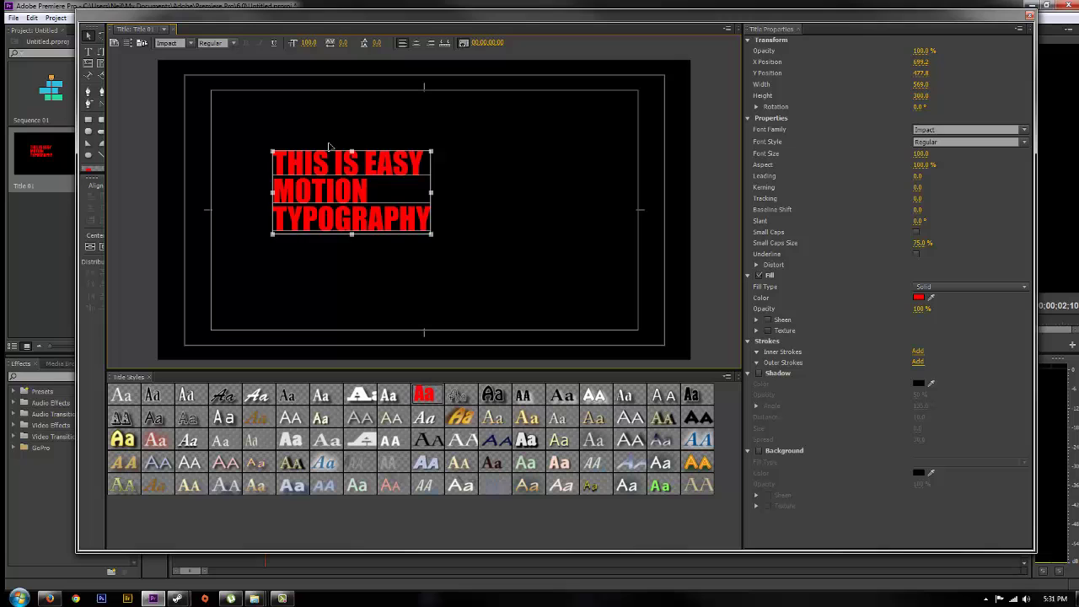
drag(330, 160, 275, 102)
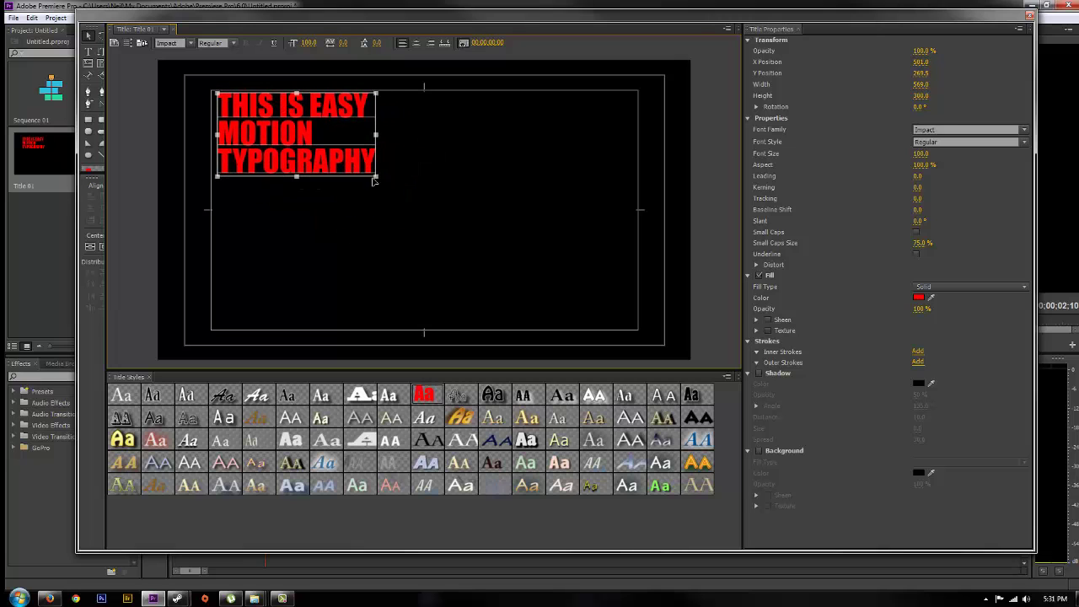
drag(376, 177, 633, 372)
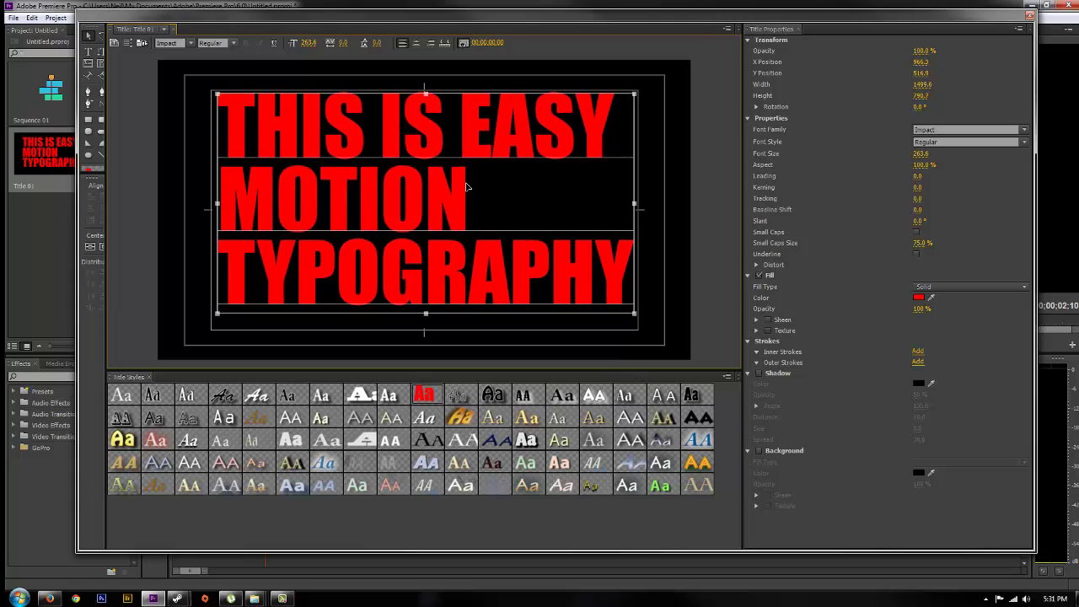
- Centre the word MOTION and raise its font size to 426.6
click(89, 51)
click(529, 175)
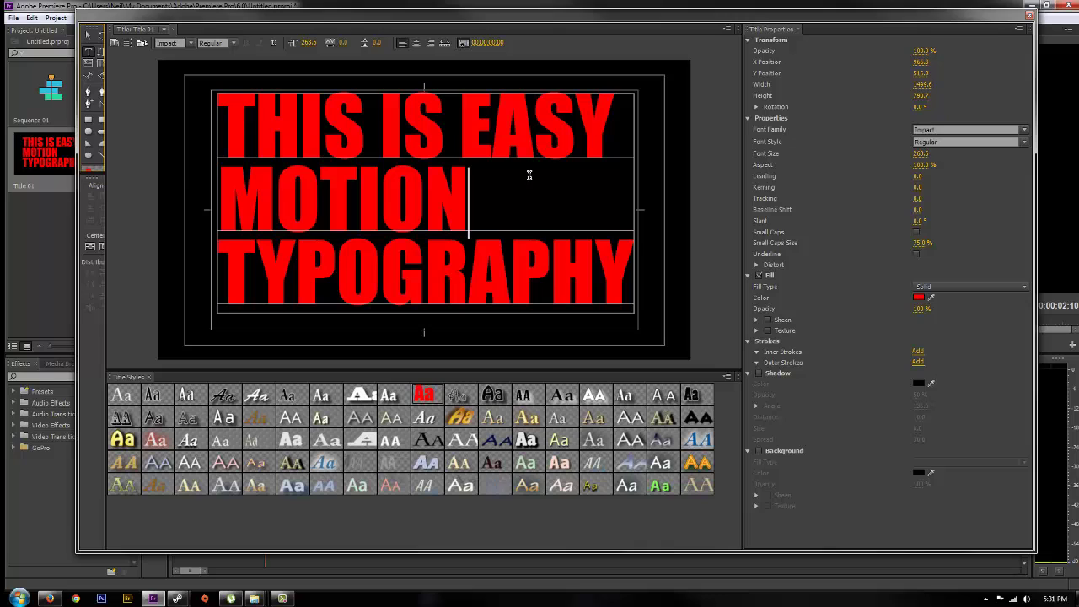
drag(354, 191, 183, 188)
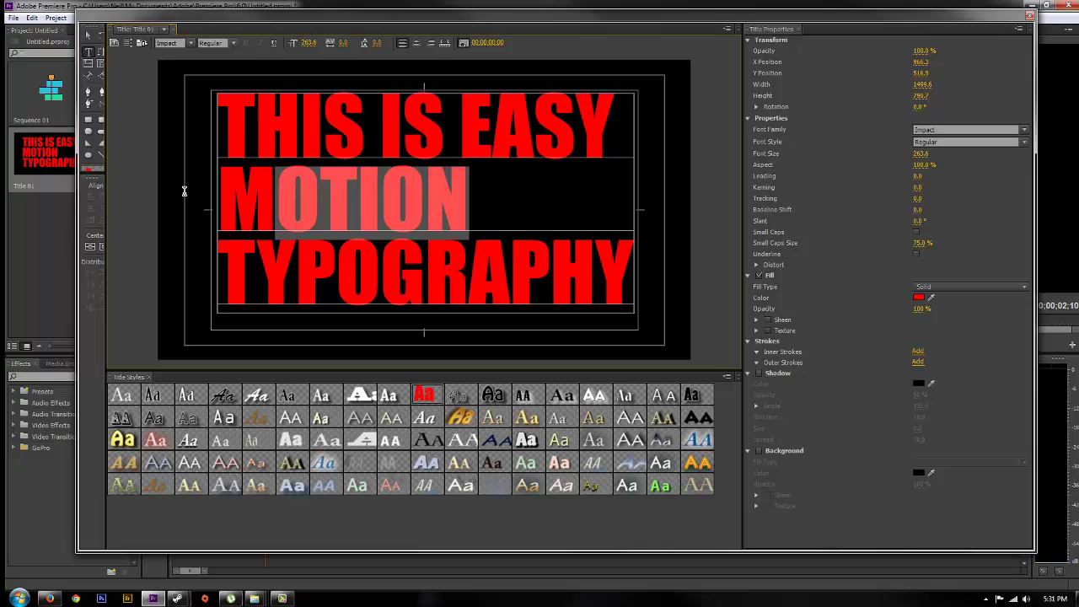
click(416, 43)
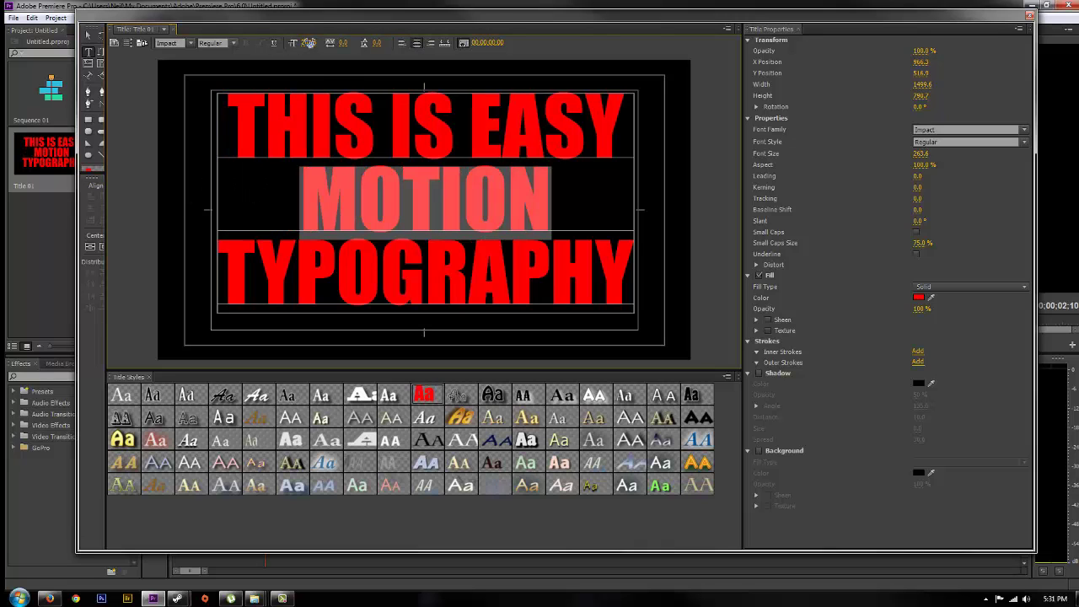
drag(309, 42, 407, 75)
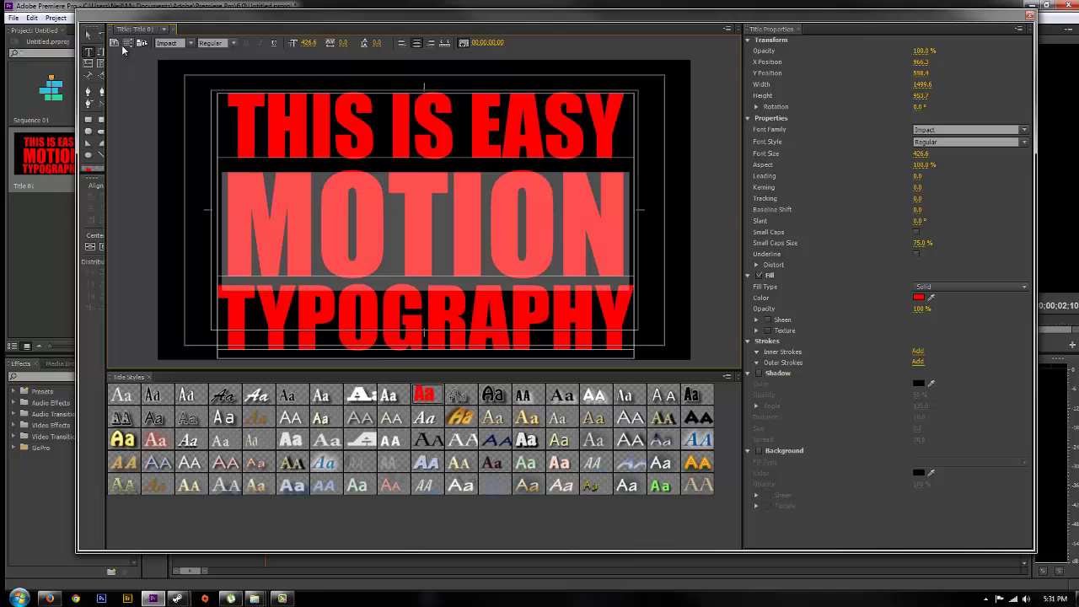
- Save the project and nudge the title block slightly upward
key(ctrl+s)
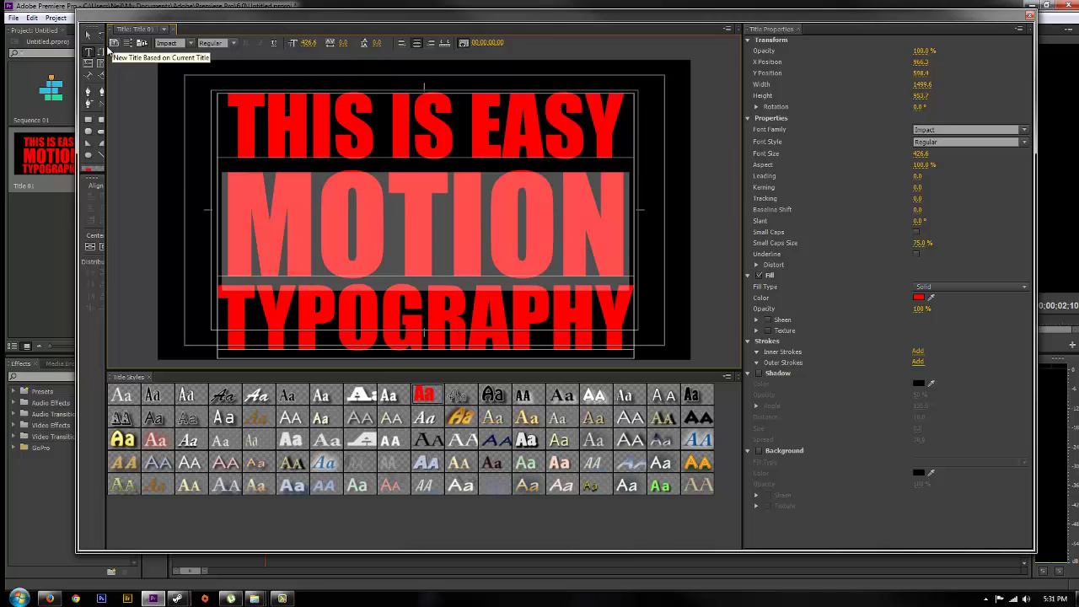
click(88, 34)
drag(426, 217, 424, 206)
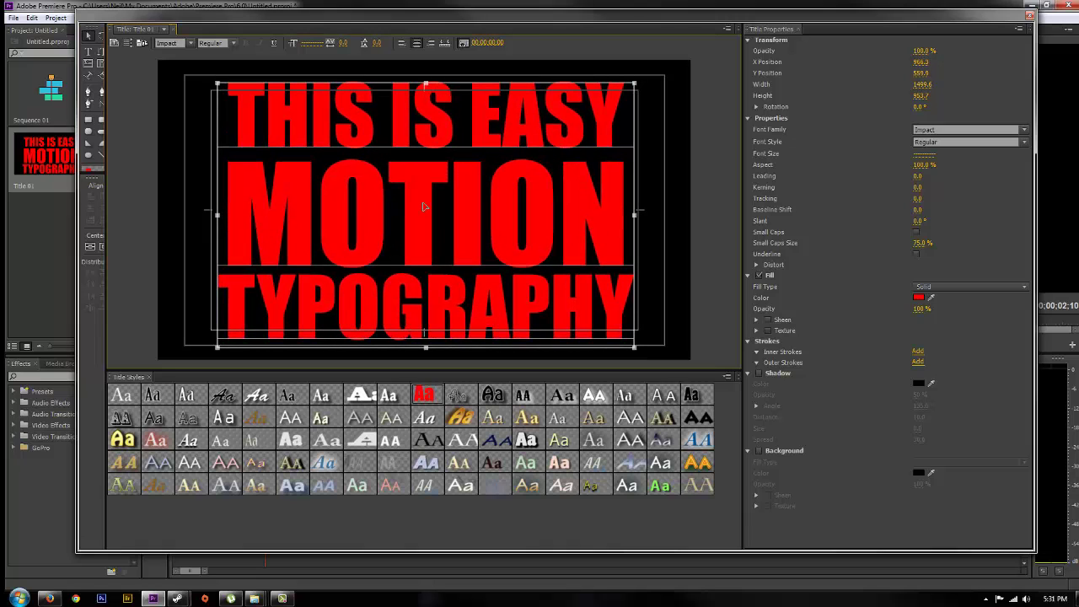
- Close the title editor and place Title 01 at the start of Video 1
click(1029, 15)
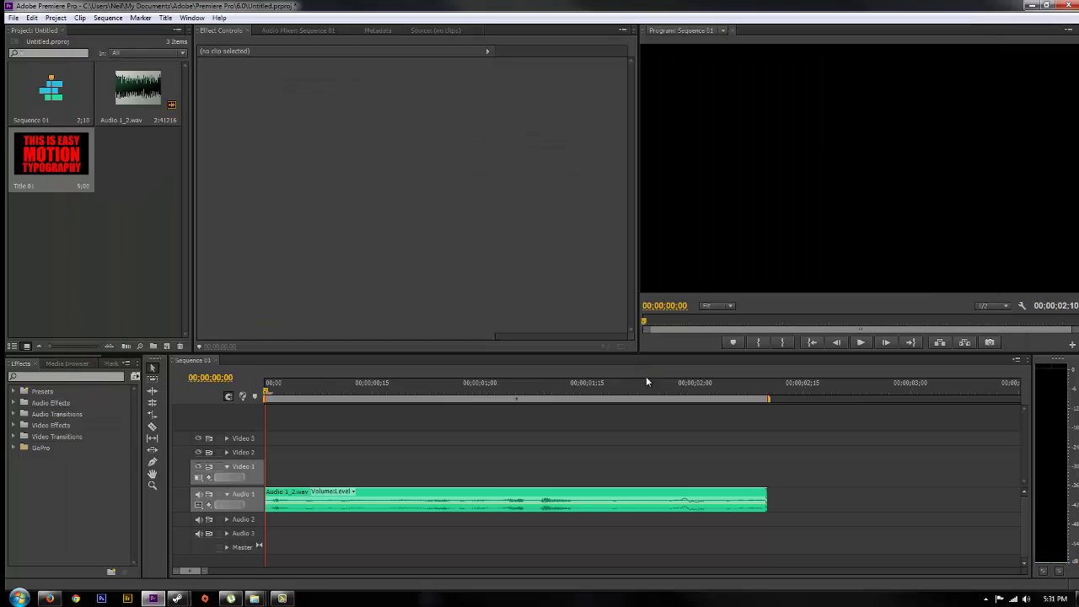
click(272, 396)
mouse_move(273, 394)
mouse_down()
mouse_move(284, 395)
mouse_move(272, 396)
mouse_up()
drag(48, 158, 274, 469)
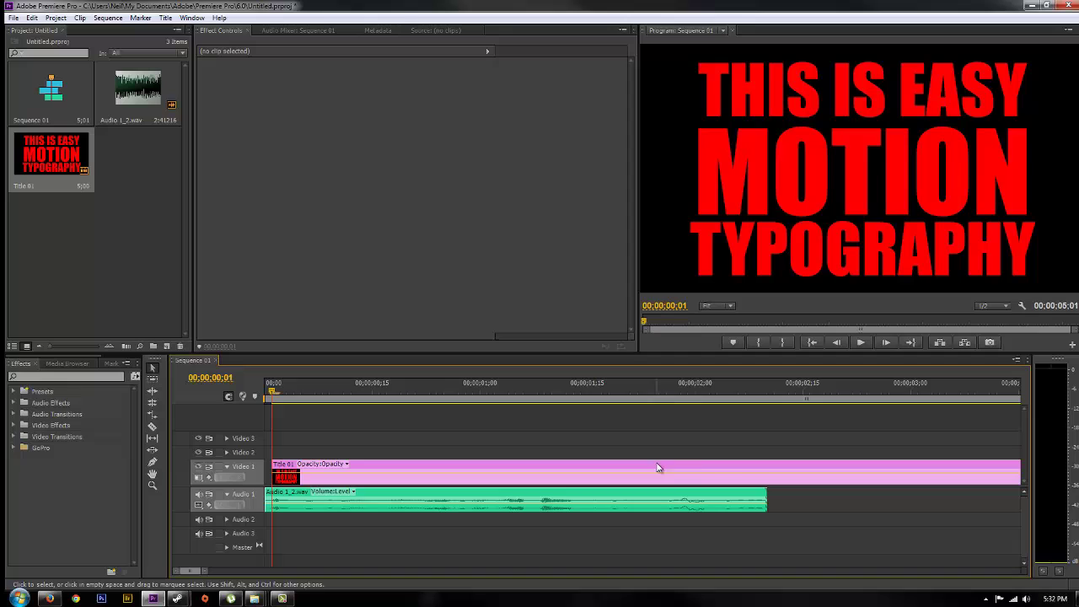
- Cut Title 01 where the audio ends and delete the leftover tail
key(c)
click(769, 469)
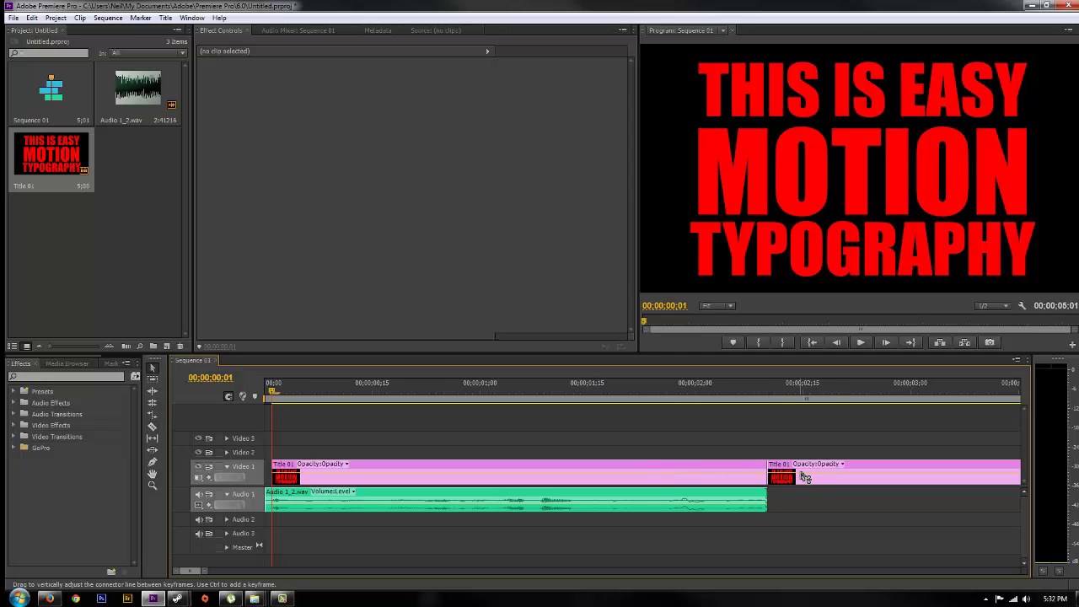
key(v)
click(796, 479)
key(Delete)
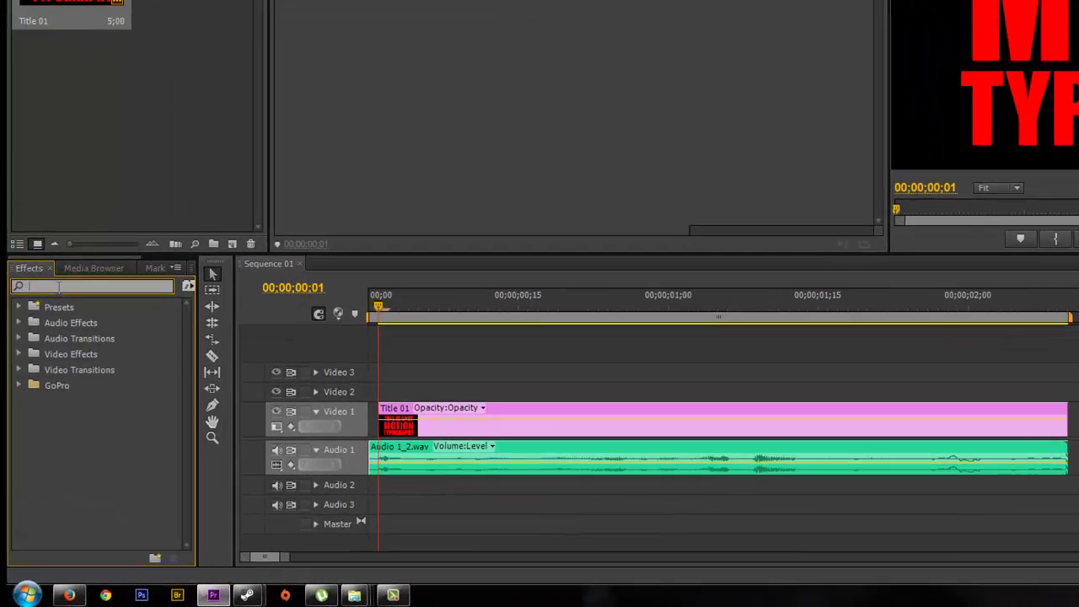
- Apply the Crop effect, found by searching 'cr', to Title 01 and enable keyframing for Crop Right
click(34, 376)
text(cr)
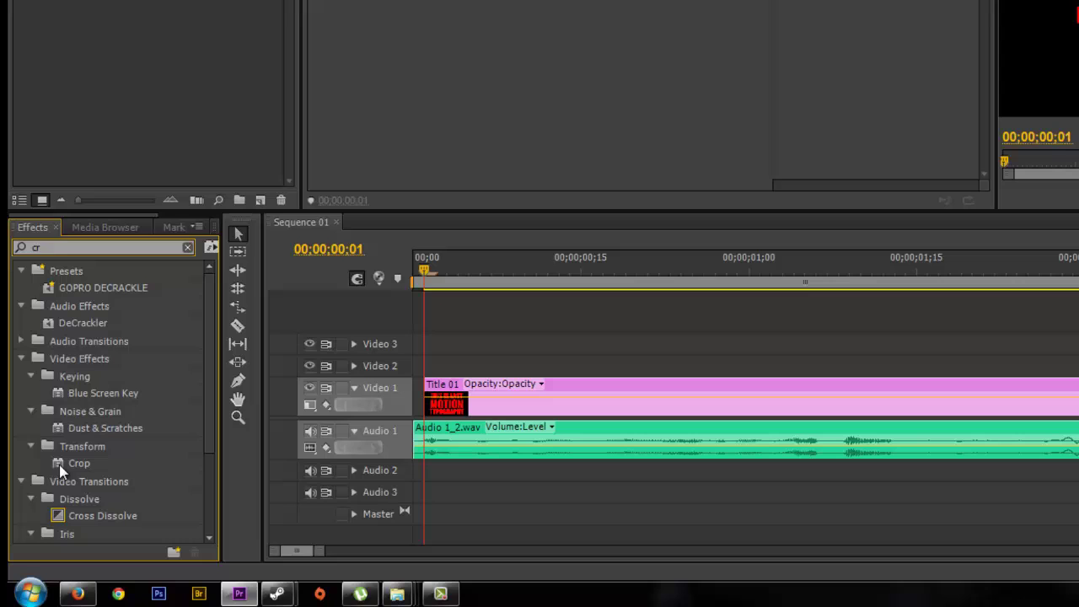
drag(59, 464, 489, 400)
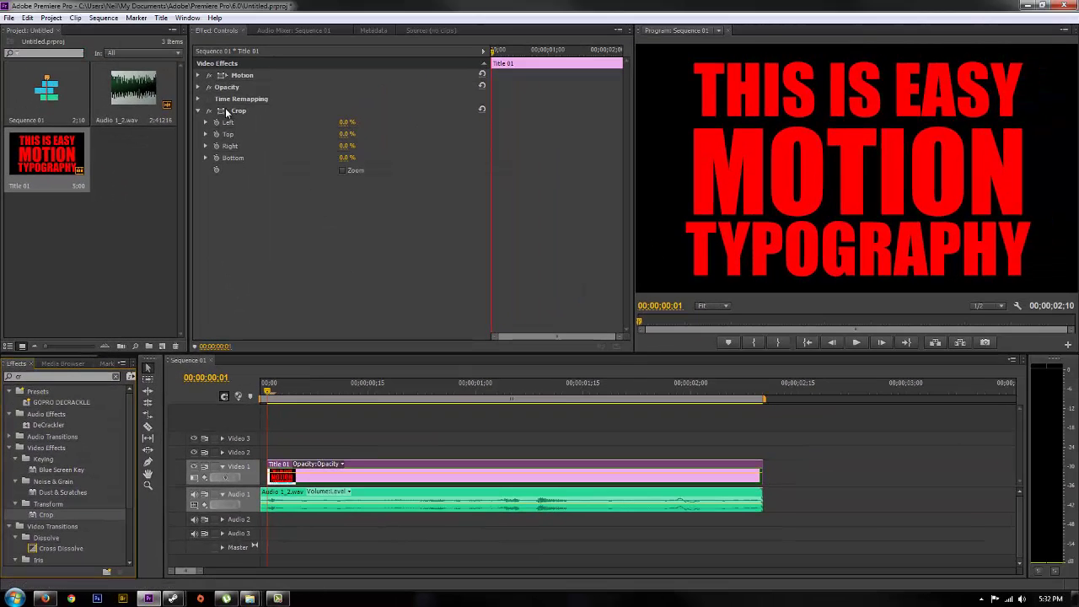
click(238, 111)
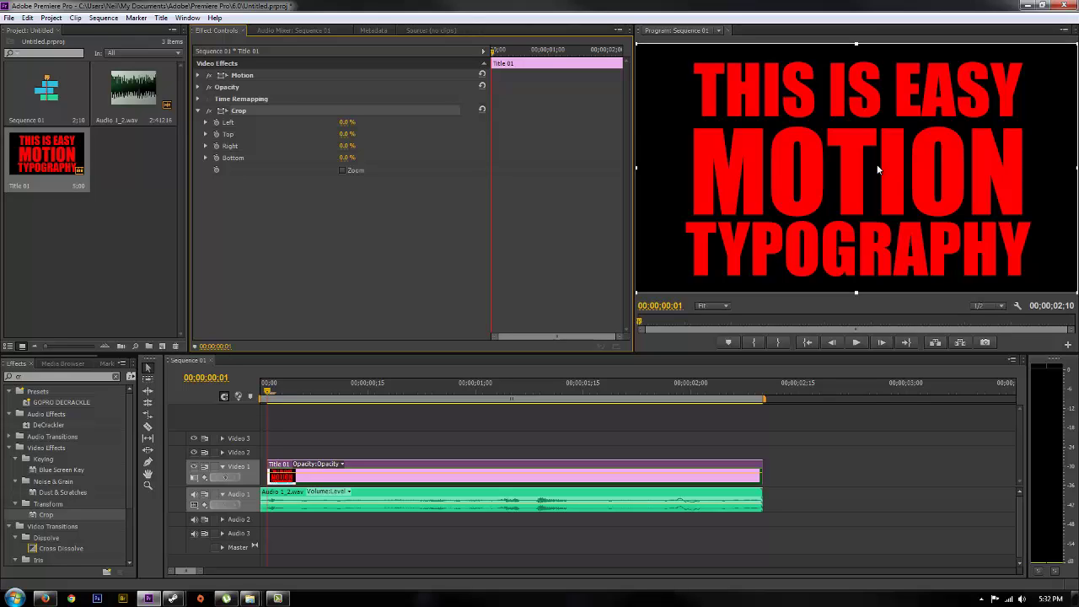
click(216, 147)
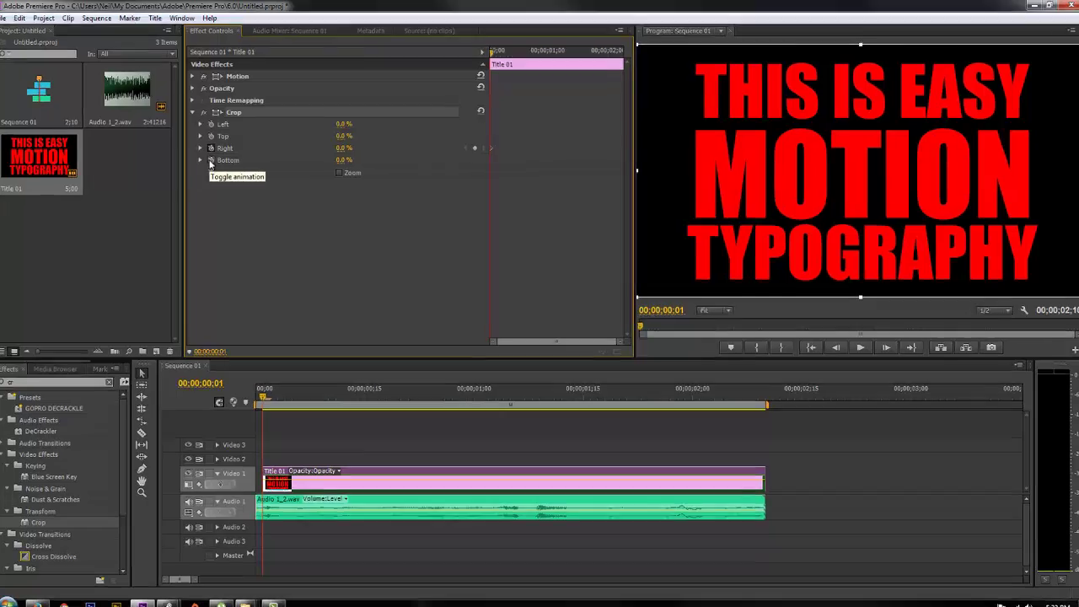
- Keyframe Crop Right 58.1% and Bottom 69.3% at the first frame so only THIS shows
click(211, 161)
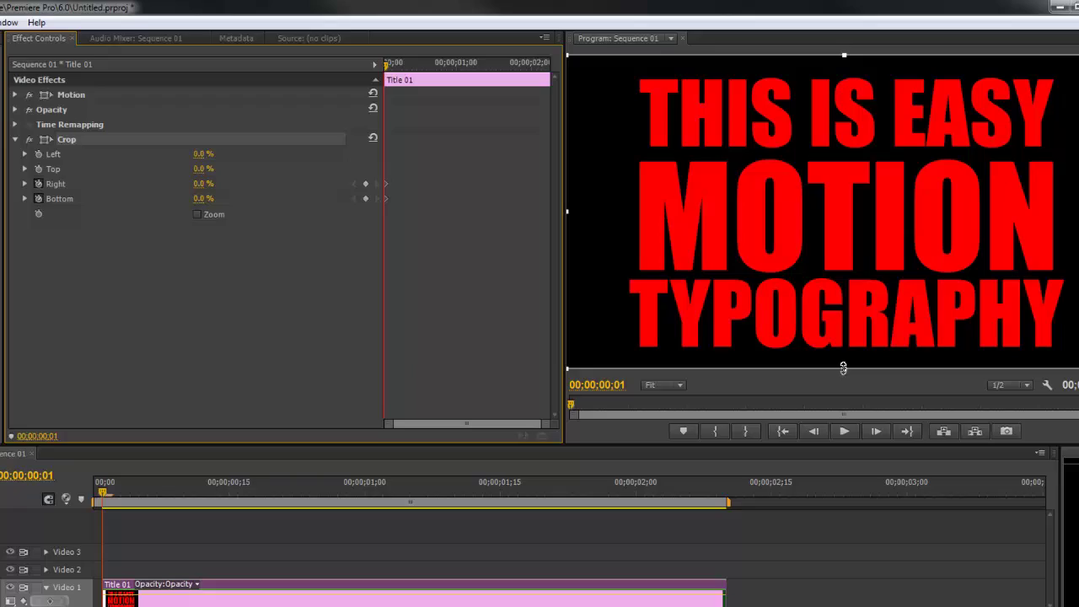
click(1002, 335)
drag(823, 280, 809, 145)
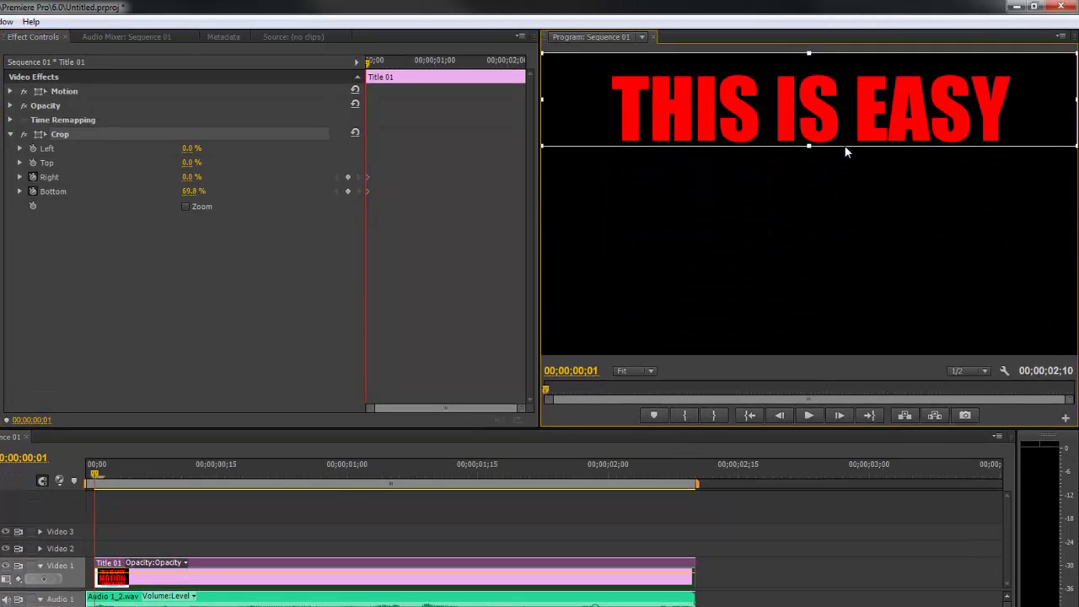
drag(1077, 99, 767, 131)
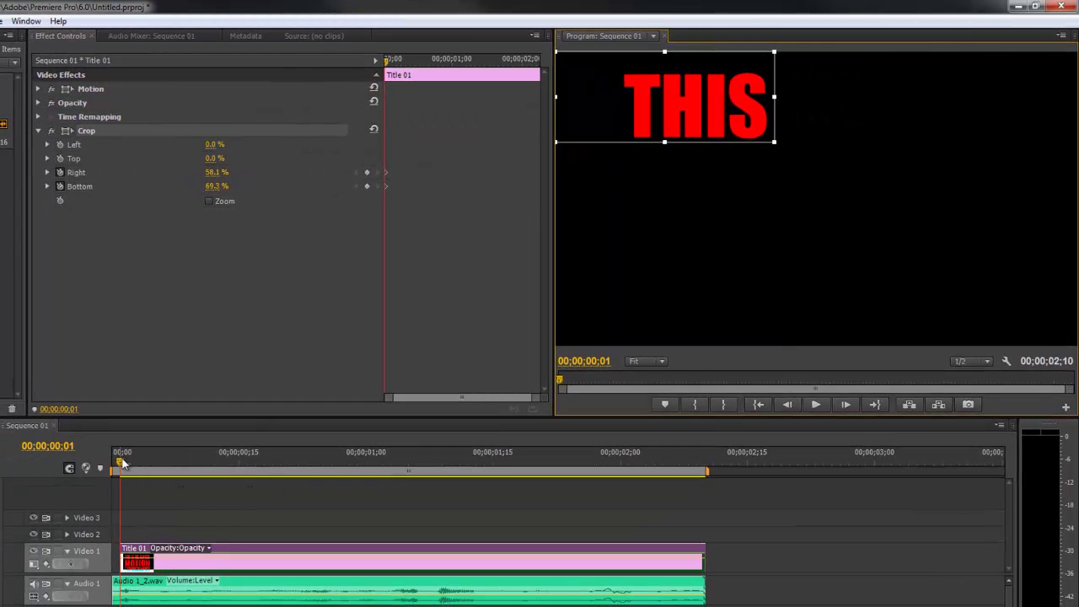
drag(122, 463, 157, 487)
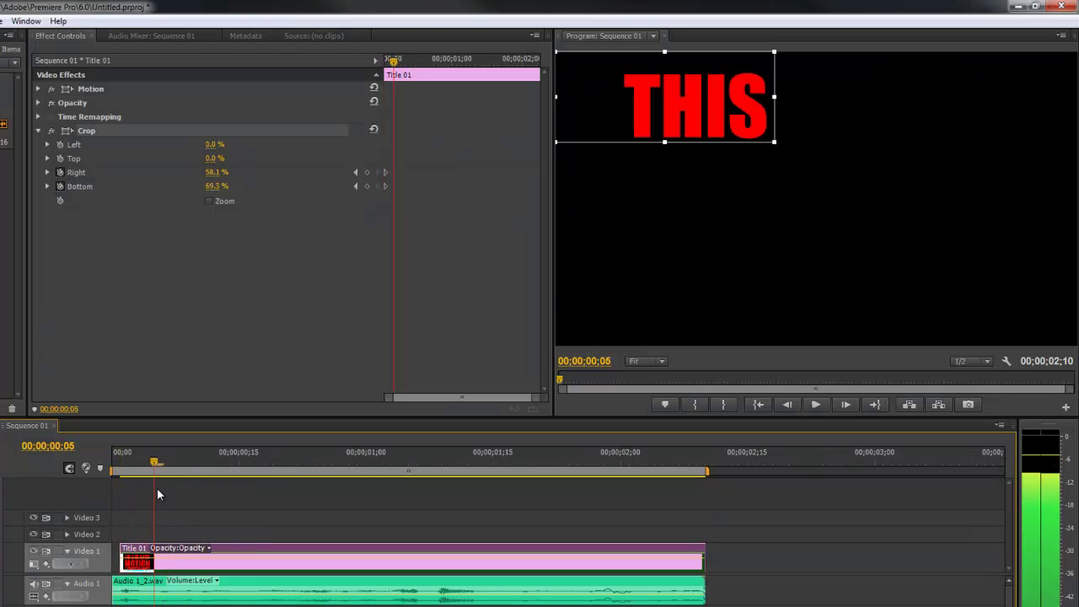
- Add a Right crop keyframe at 42.9% one frame later to reveal THIS IS
click(366, 172)
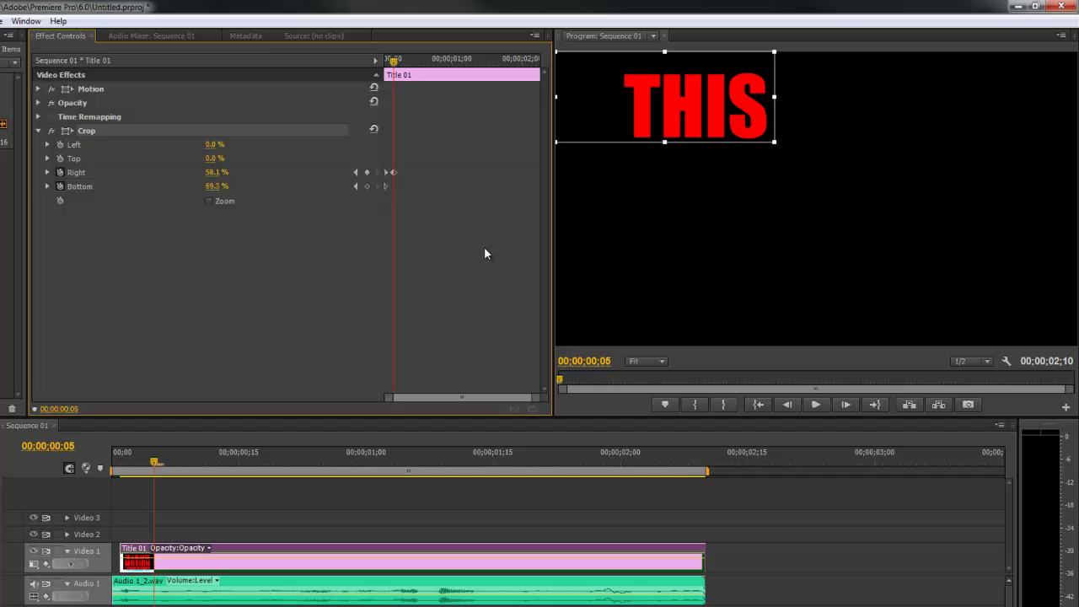
key(Right)
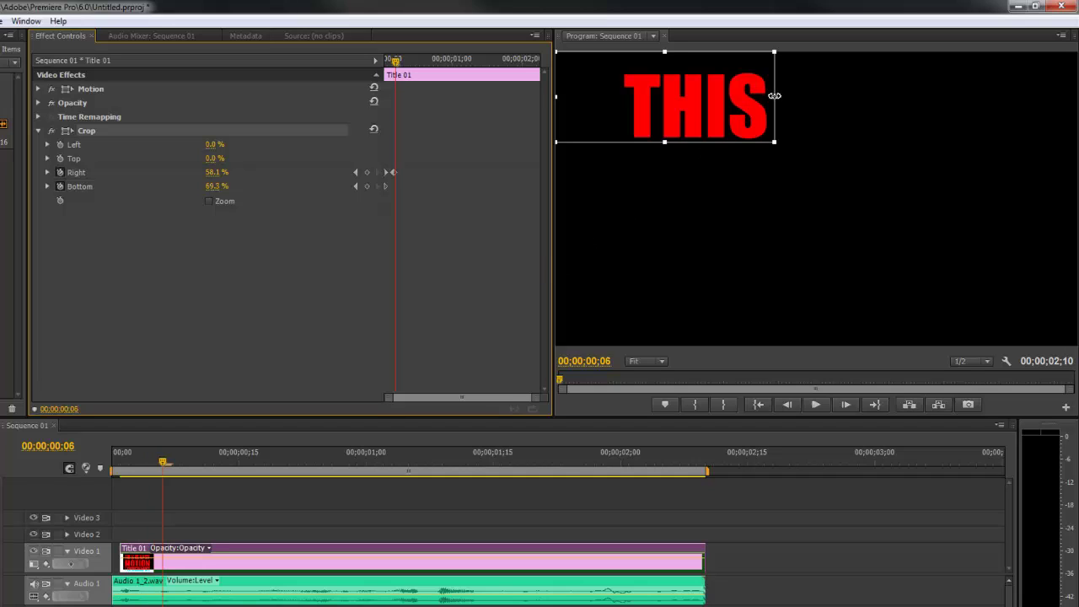
drag(775, 98, 853, 96)
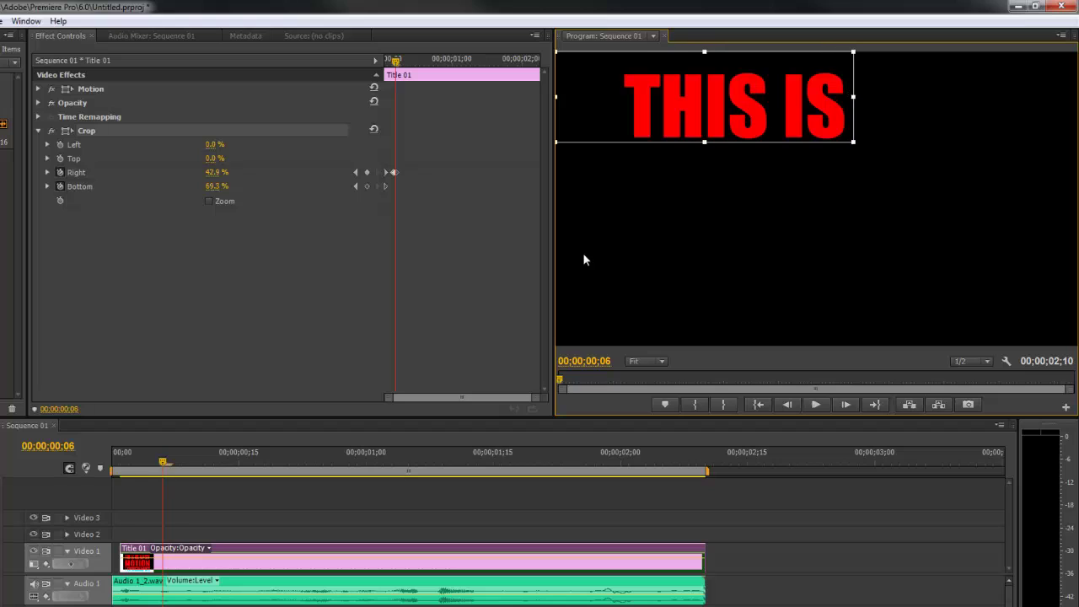
click(164, 462)
drag(164, 462, 198, 468)
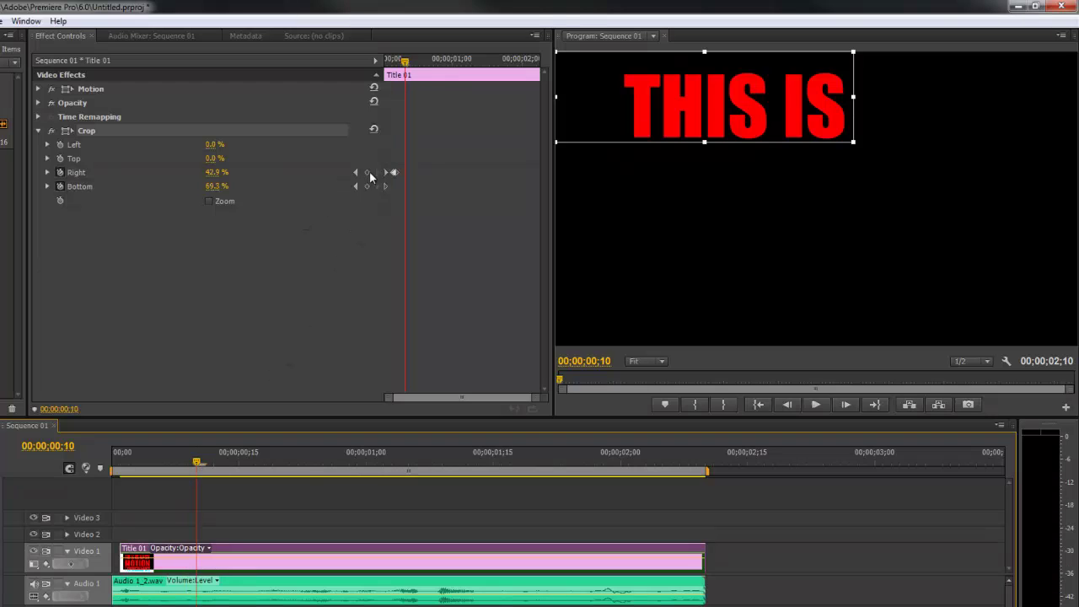
- Add a Right crop keyframe at 0.0% to reveal the full THIS IS EASY
click(368, 172)
key(Right)
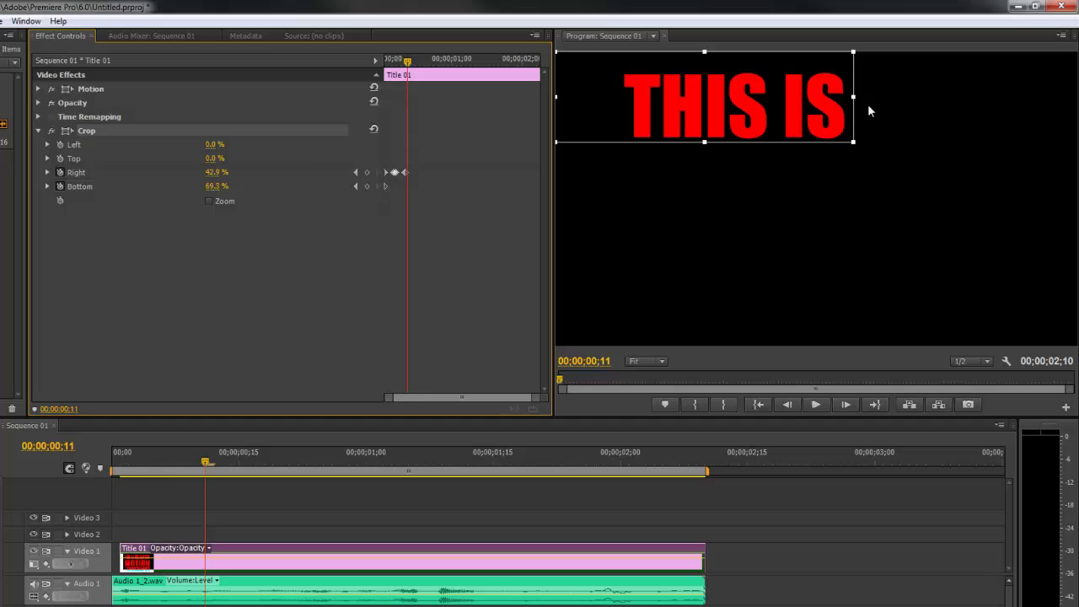
drag(853, 98, 1077, 98)
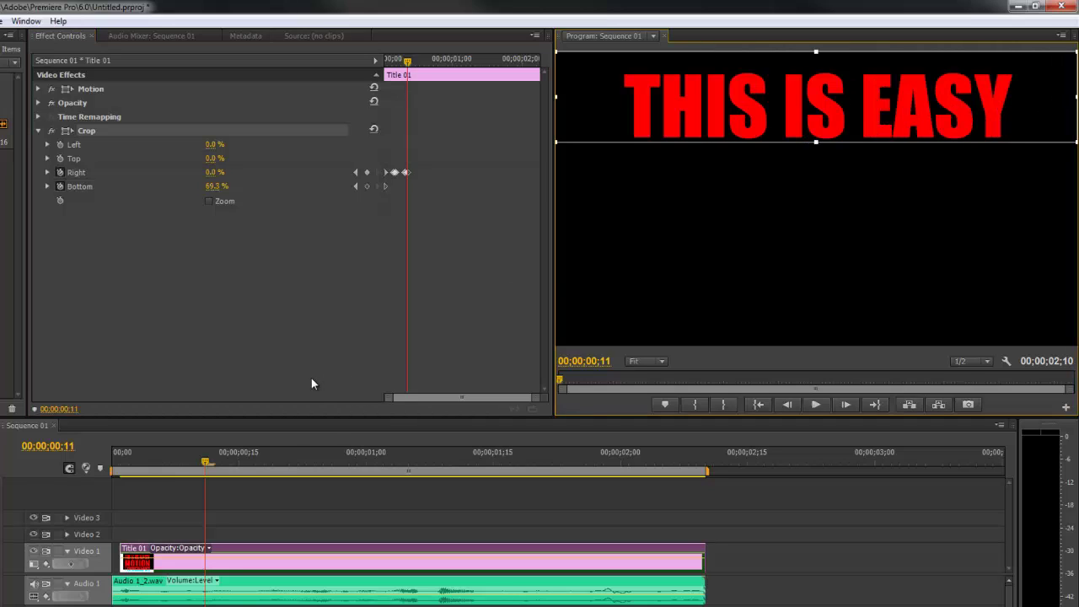
key(Right)
key(Right)
key(Right)
key(Right)
key(Right)
key(Right)
key(Right)
key(Right)
key(Right)
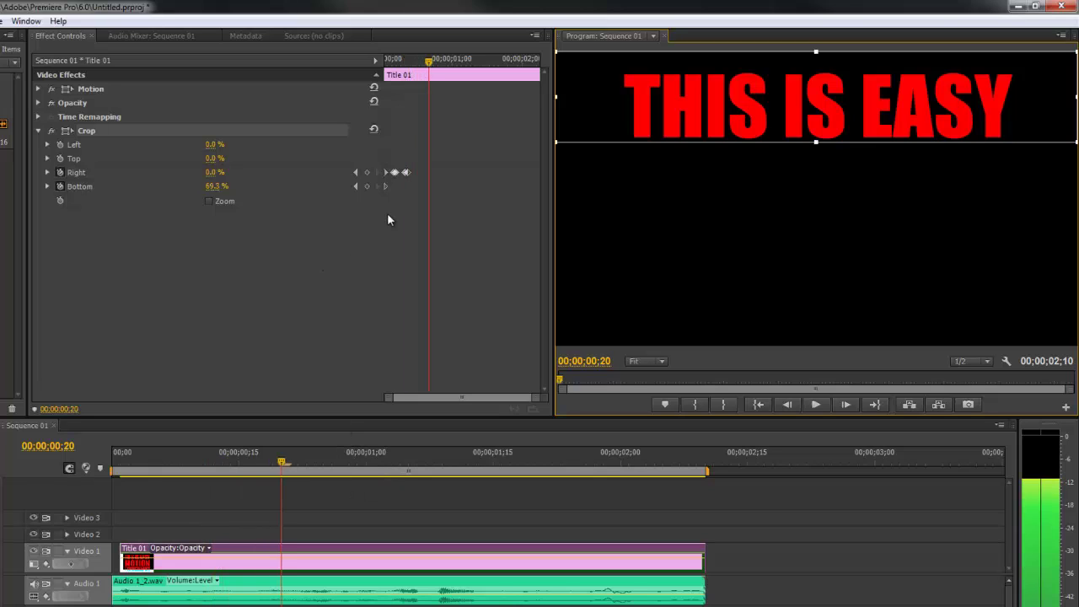
- Keyframe Crop Bottom from 69.3% down to 29.6% to reveal MOTION
key(Right)
key(Right)
key(Right)
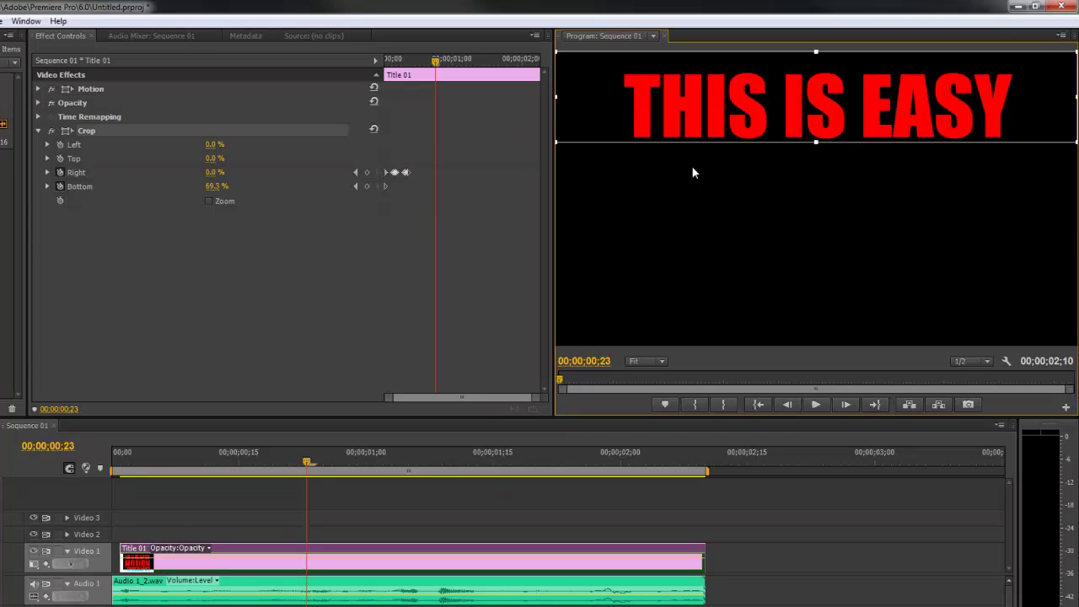
click(366, 187)
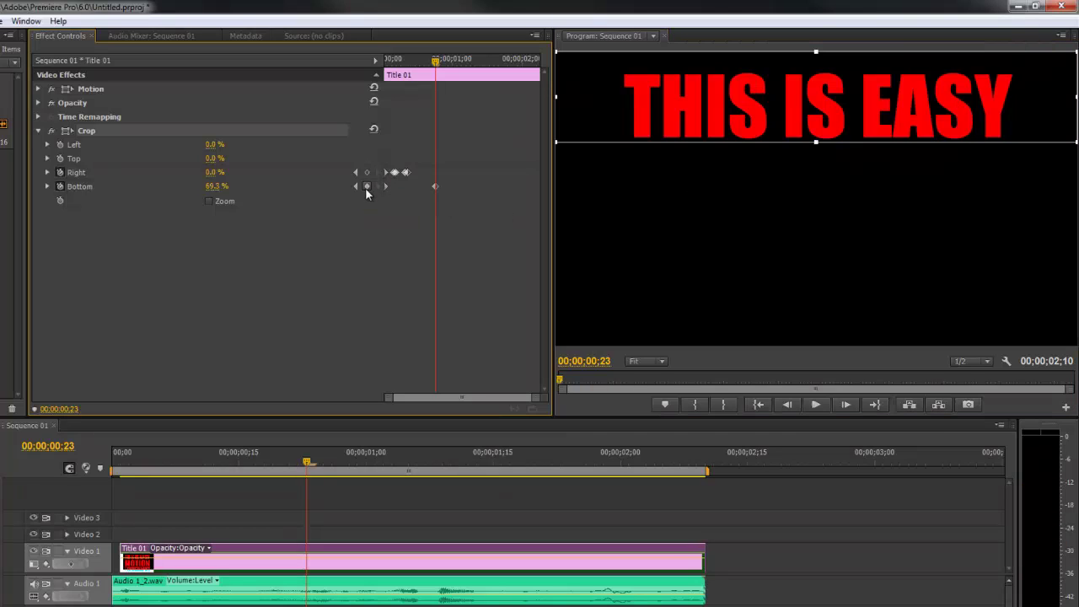
key(Right)
drag(815, 142, 830, 263)
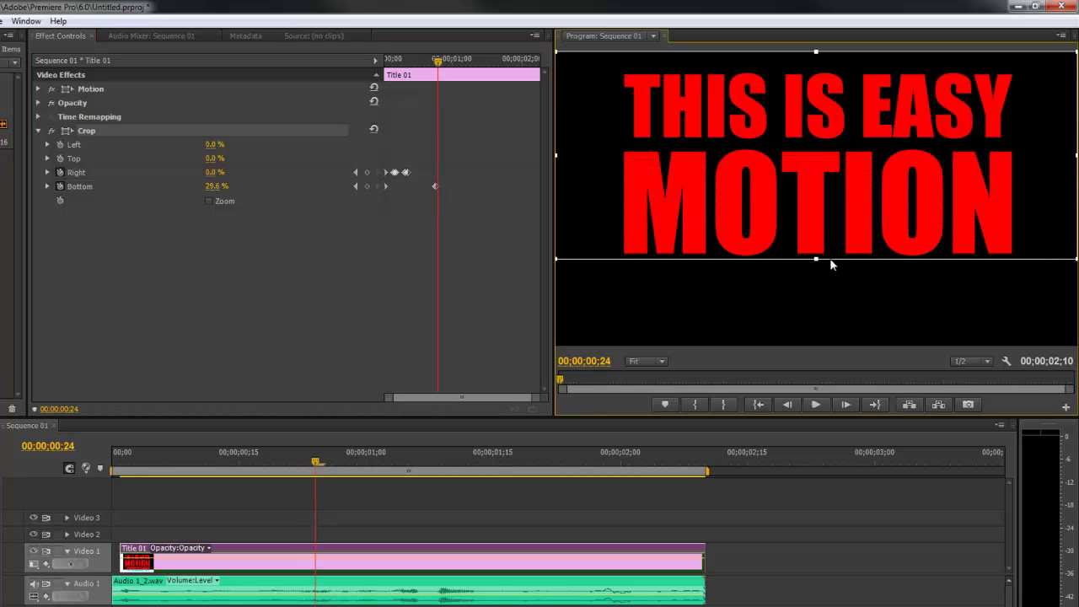
key(space)
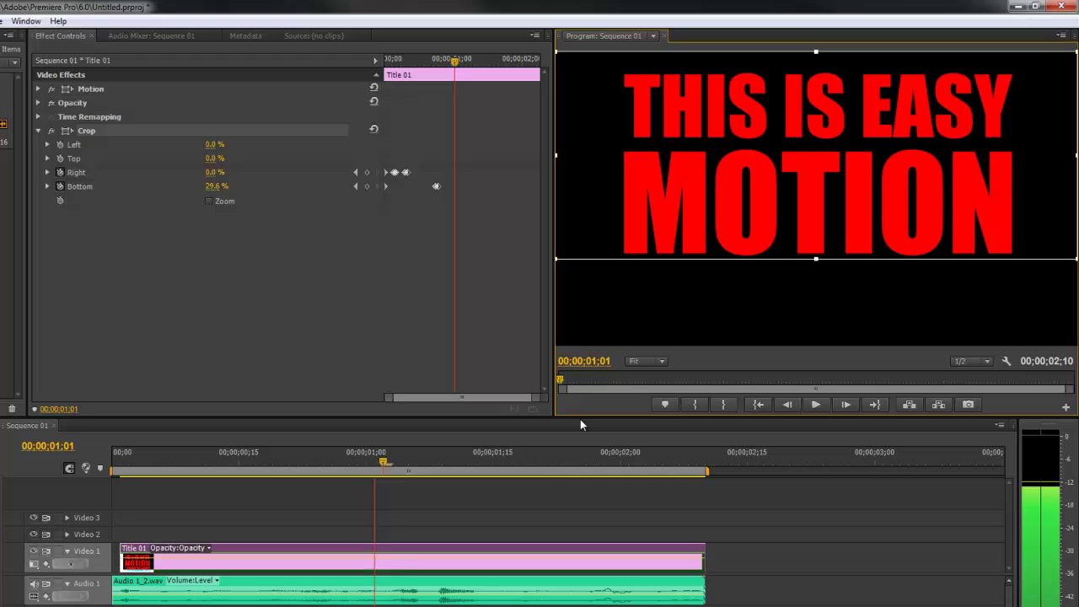
- Keyframe Crop Bottom down to 0.0% to reveal TYPOGRAPHY, then return to the sequence start
click(366, 186)
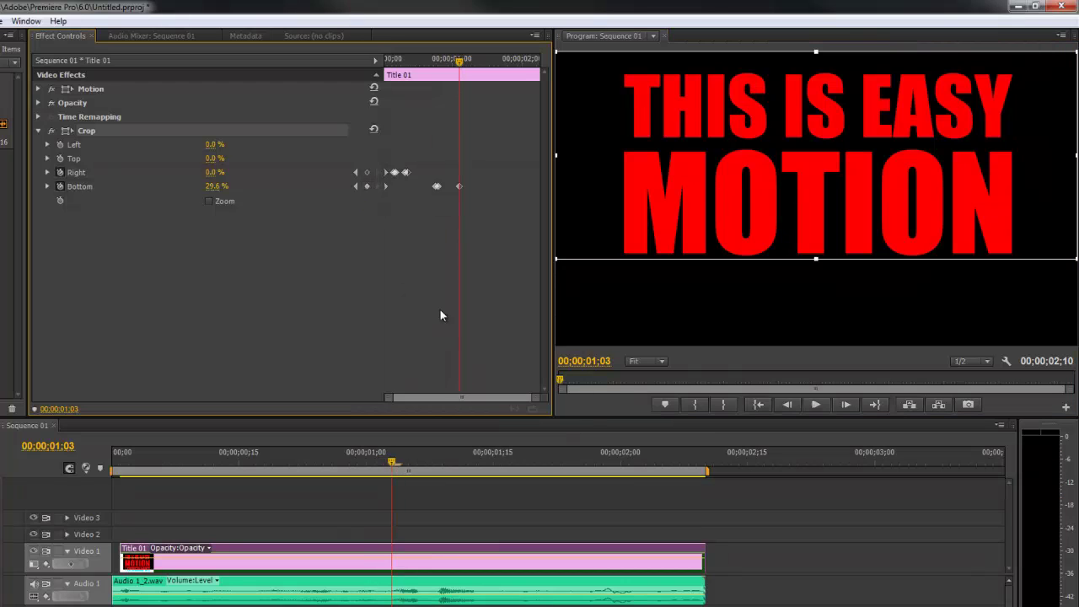
key(Right)
drag(815, 259, 815, 393)
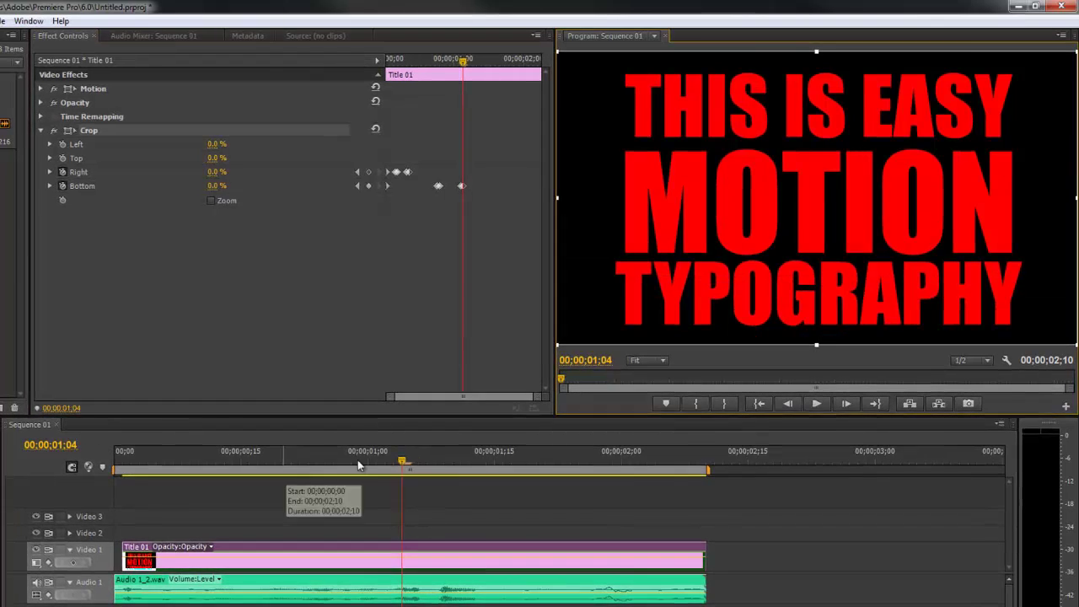
key(Home)
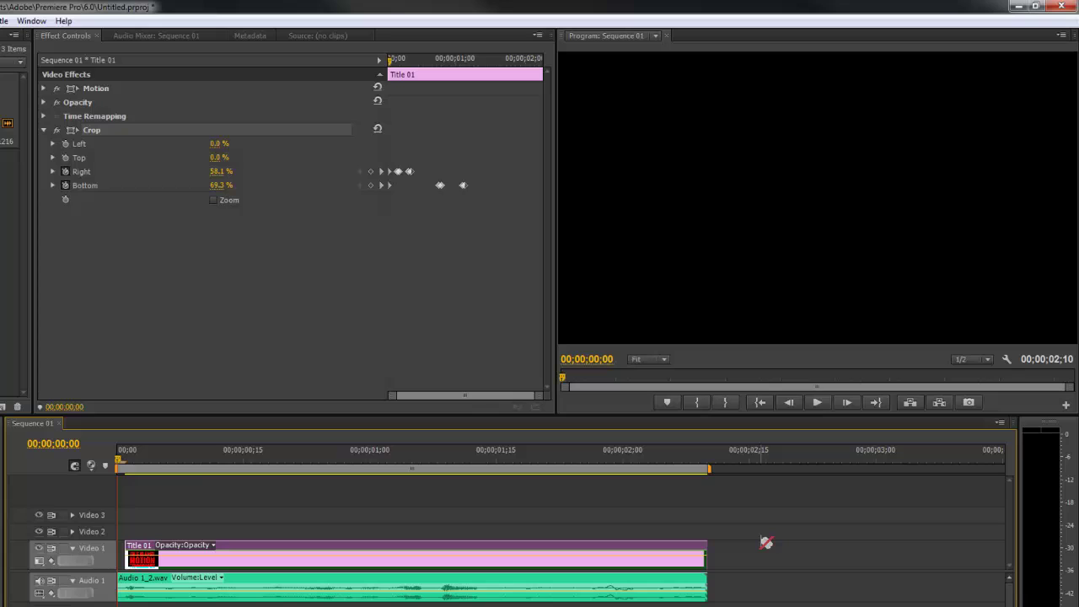
- Preview the word-by-word reveal, stopping playback at 00;00;02;01
key(space)
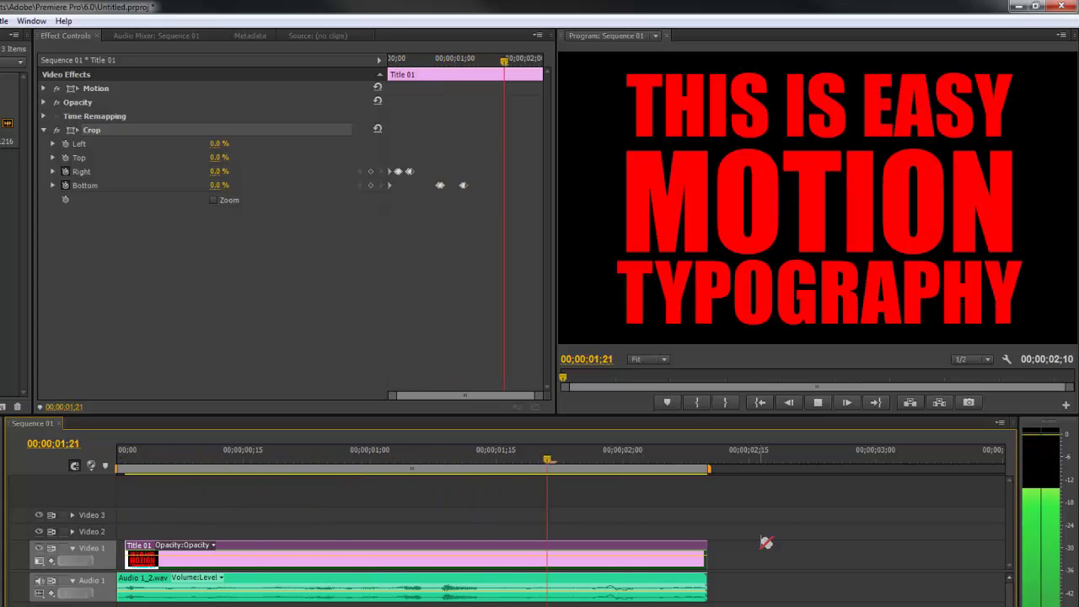
key(space)
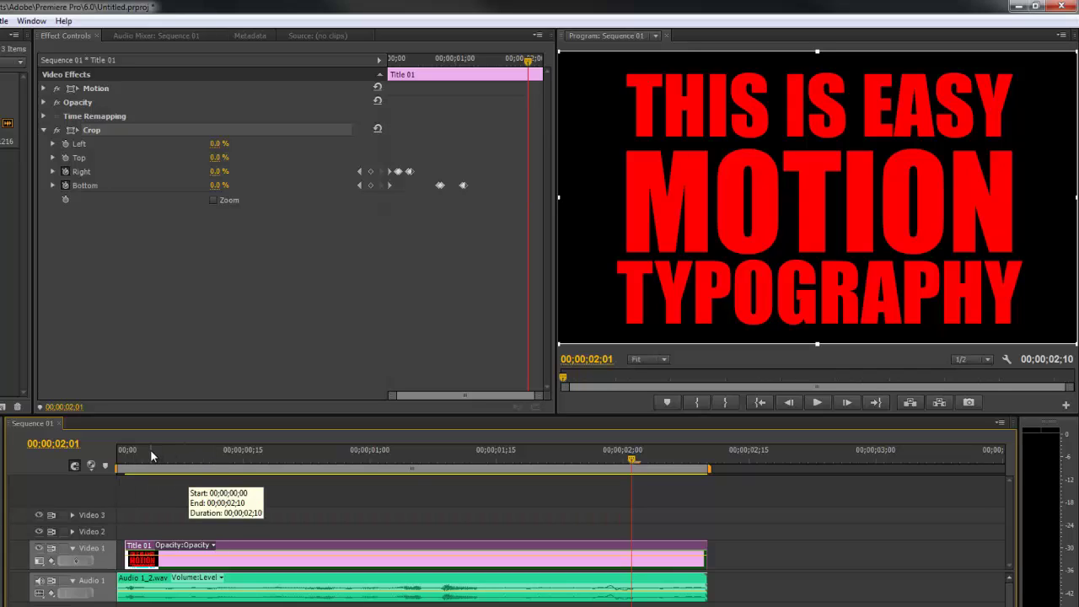
- Cut Title 01 at 00;00;02;01, delete the remainder, and end it with a 00;00;00;03 Cross Zoom
click(632, 559)
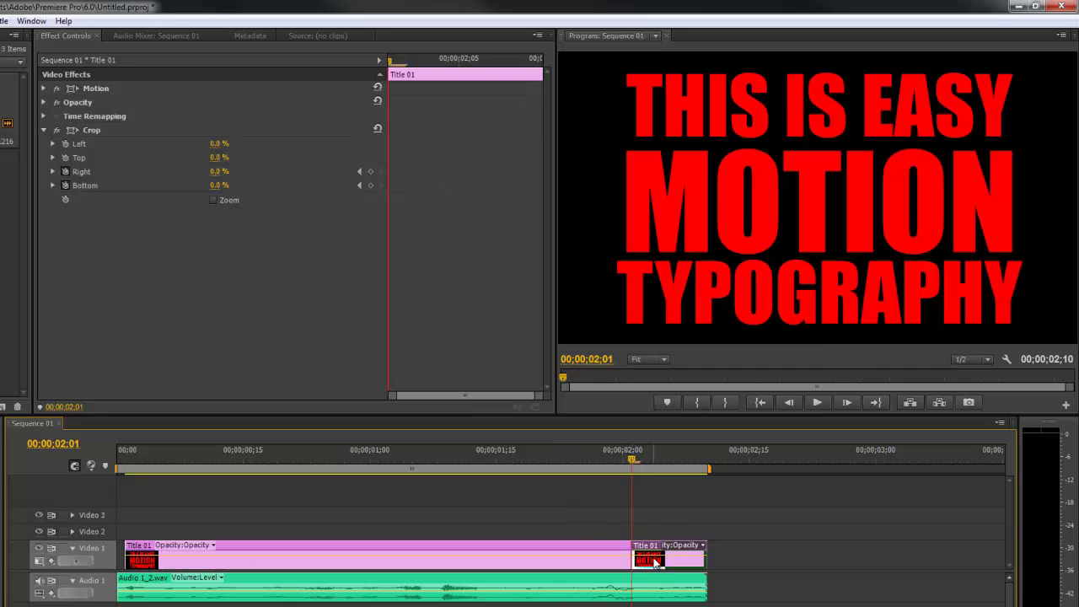
key(Delete)
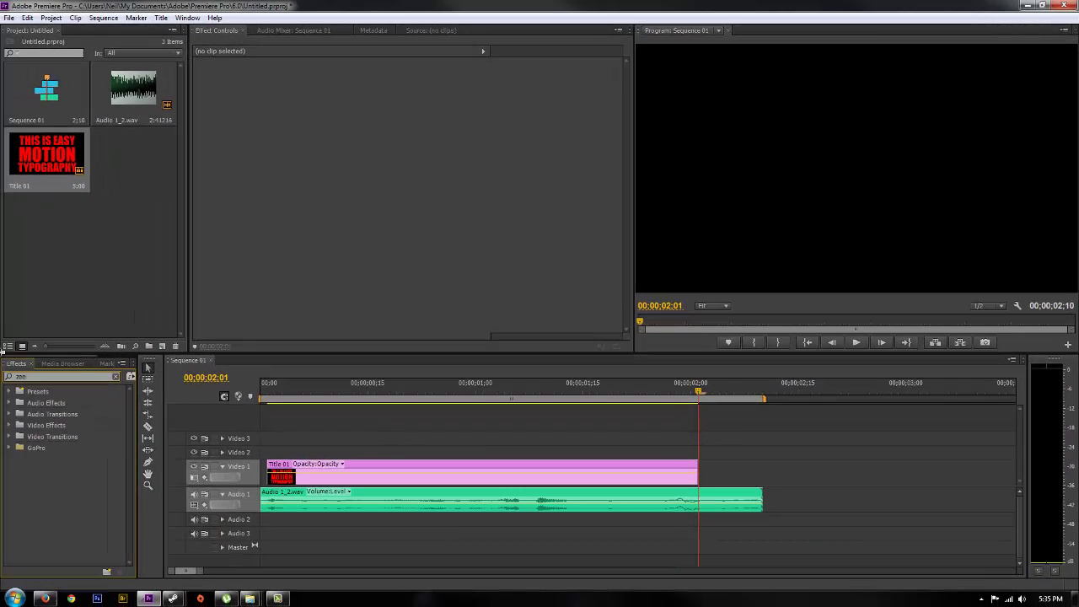
key(BackSpace)
key(BackSpace)
key(BackSpace)
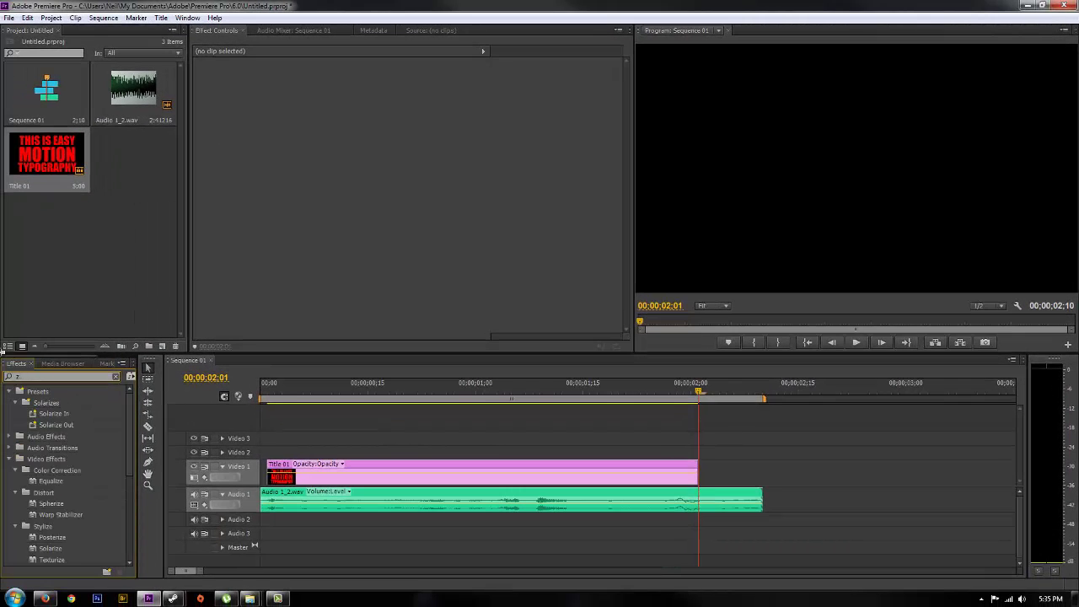
text(oom)
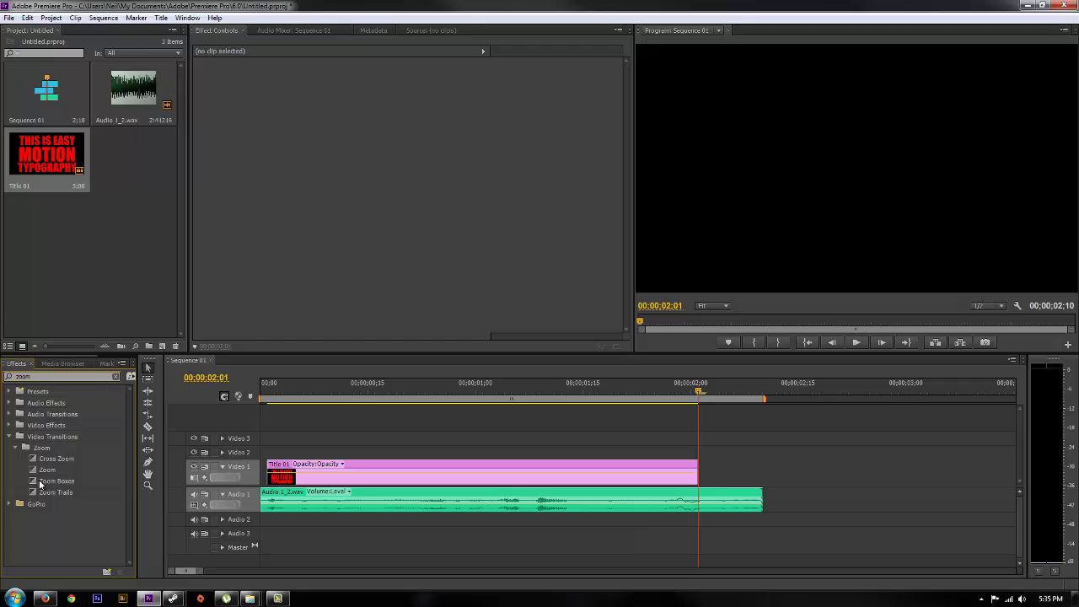
drag(39, 459, 696, 475)
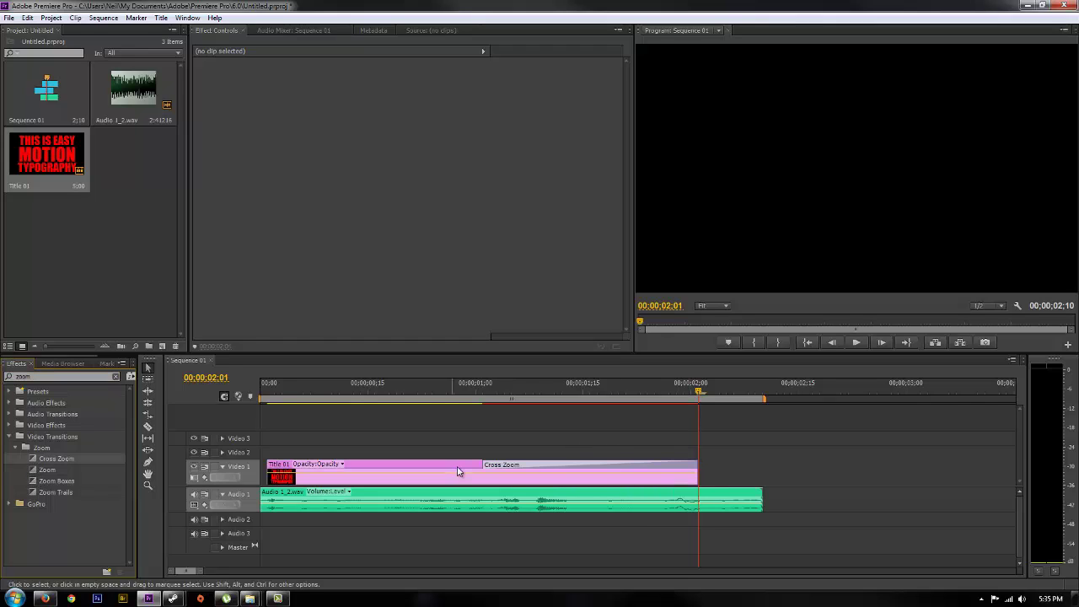
drag(515, 464, 677, 470)
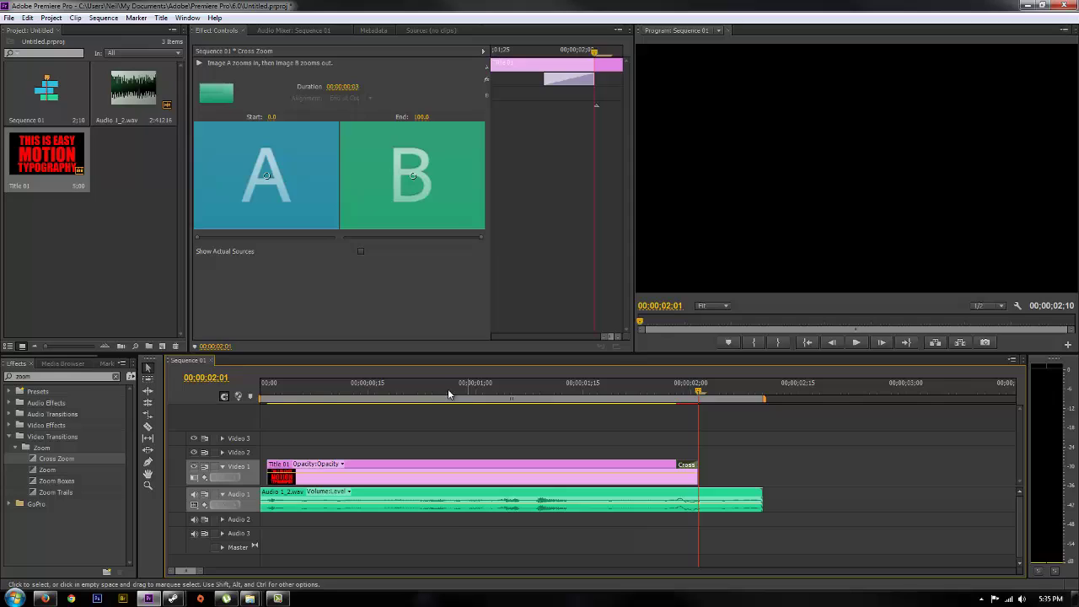
key(Home)
key(space)
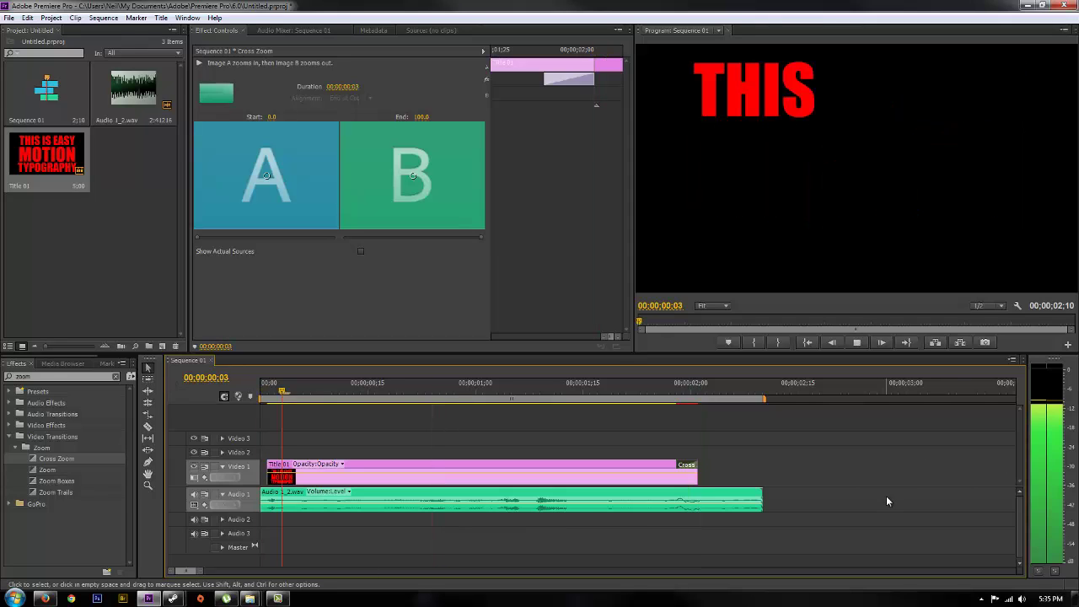